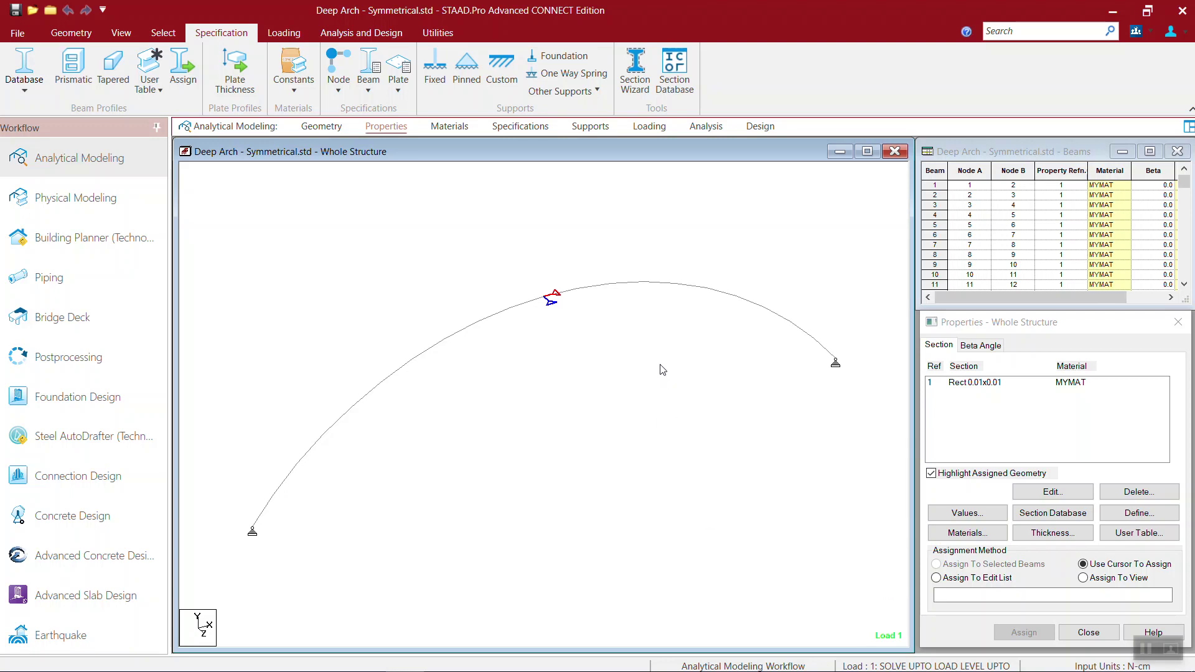
# Start Section Database Manager from the Section Database tool on the Specification tab.
pyautogui.click(677, 91)
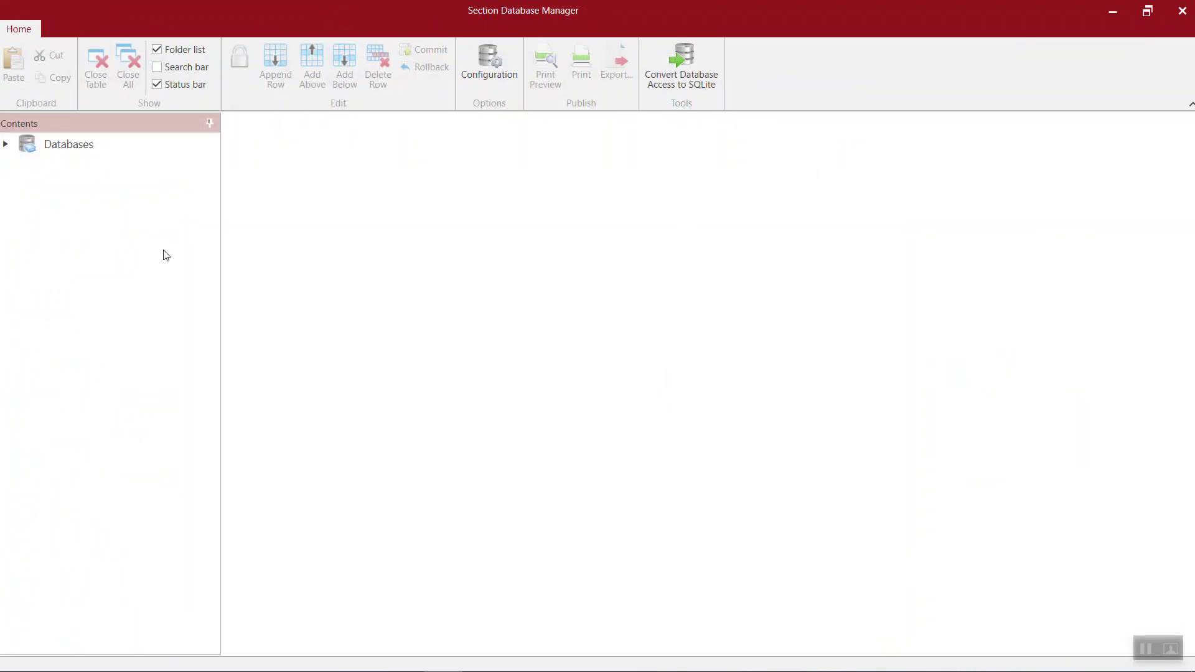
# Expand Databases > Australia > Rolled Steel > Australian Profiles and select the Angle table.
pyautogui.click(6, 145)
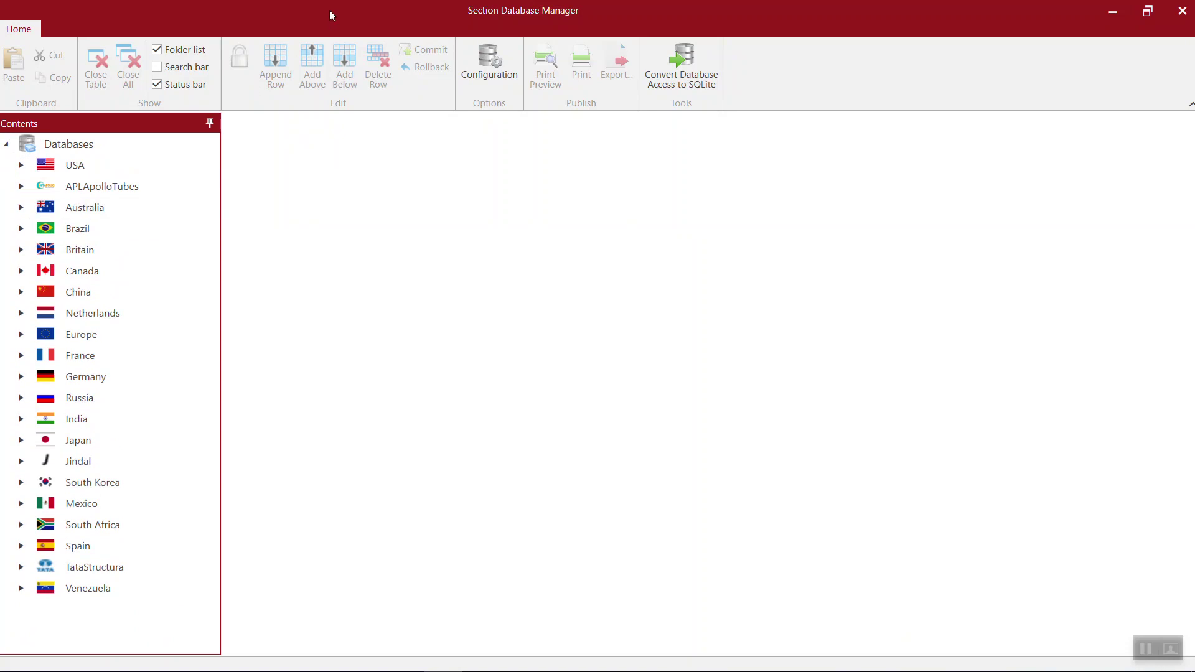
pyautogui.moveTo(330, 10); pyautogui.dragTo(387, 196)
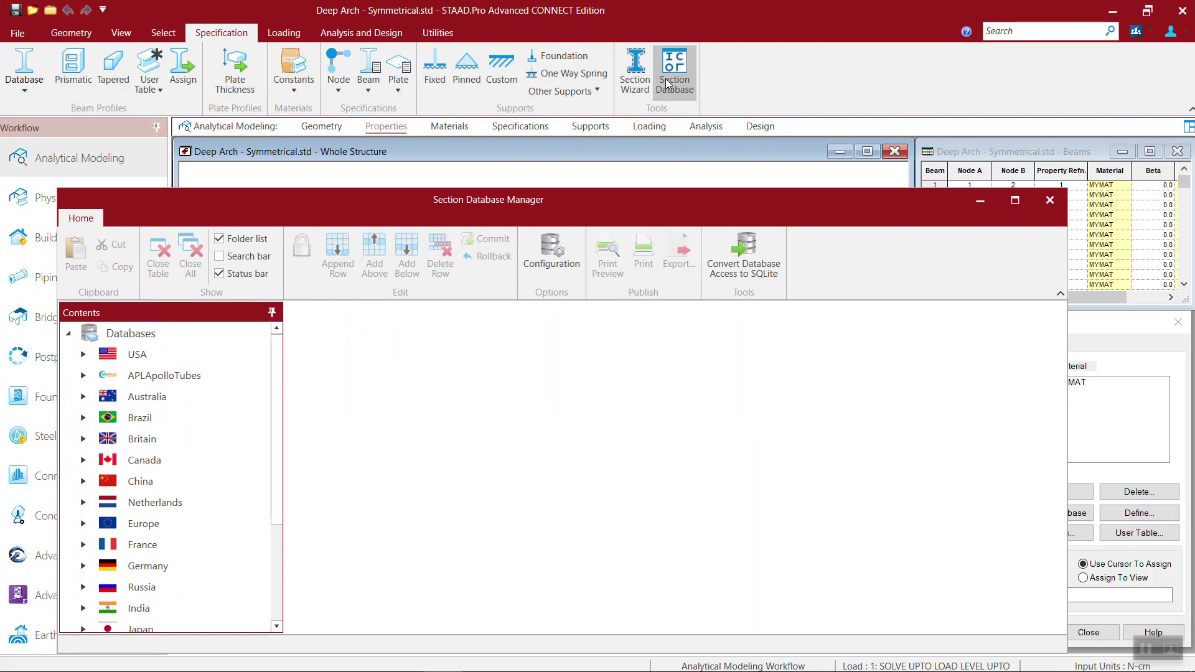
pyautogui.click(1014, 200)
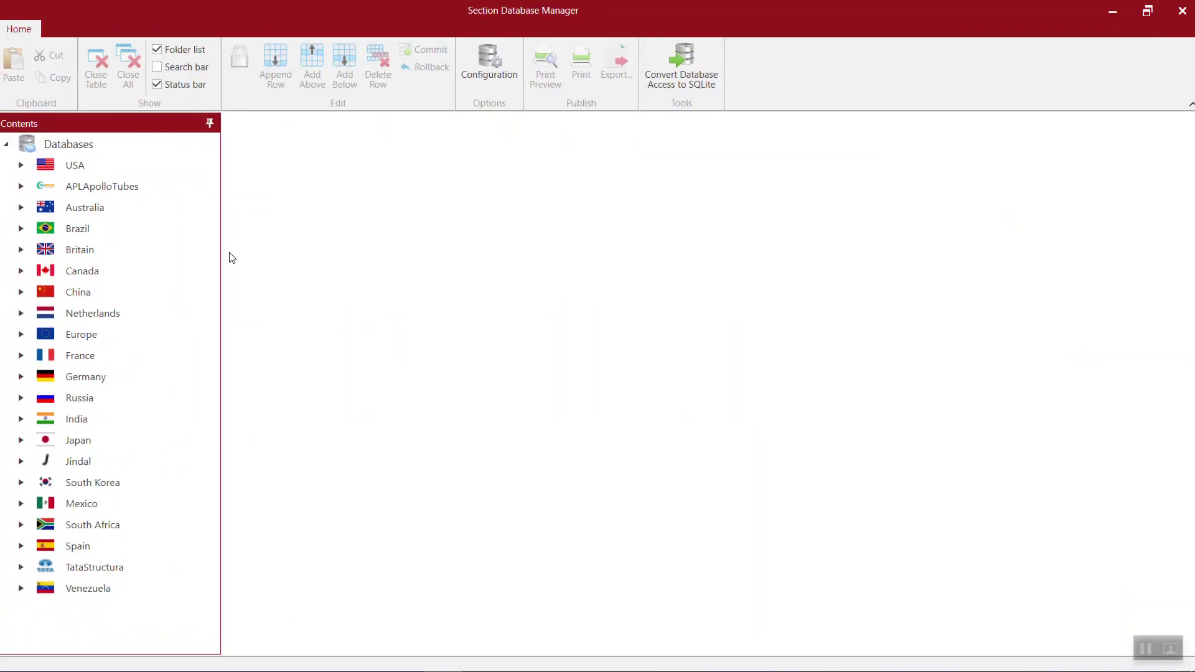
pyautogui.click(24, 211)
pyautogui.click(37, 229)
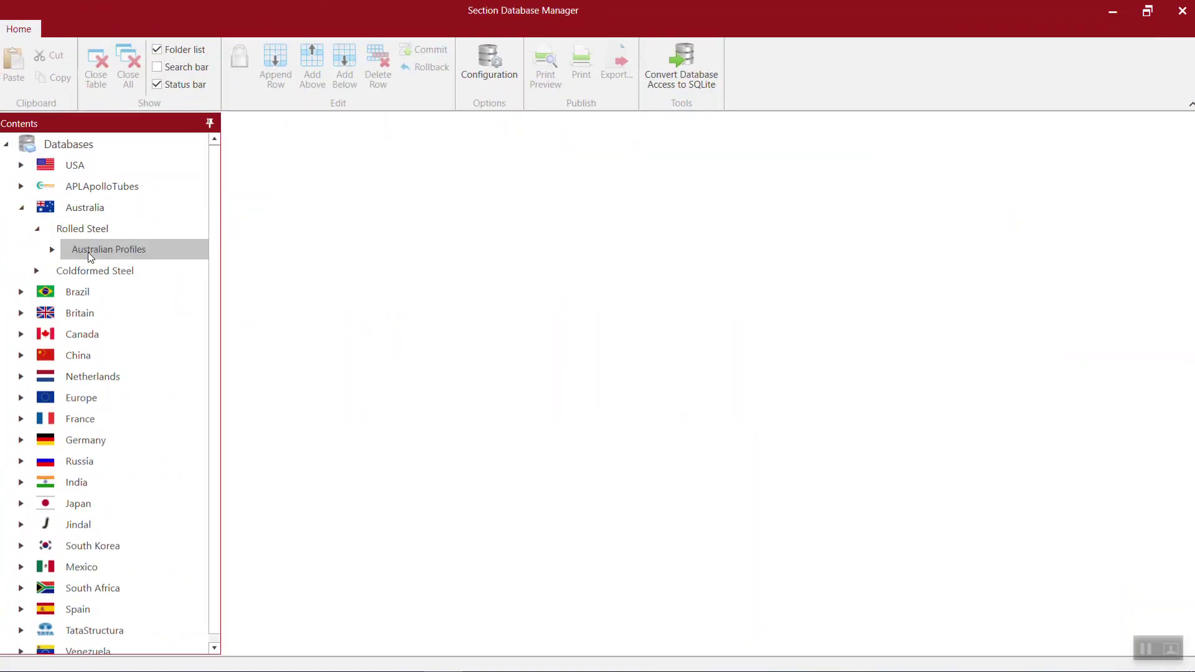
pyautogui.click(53, 250)
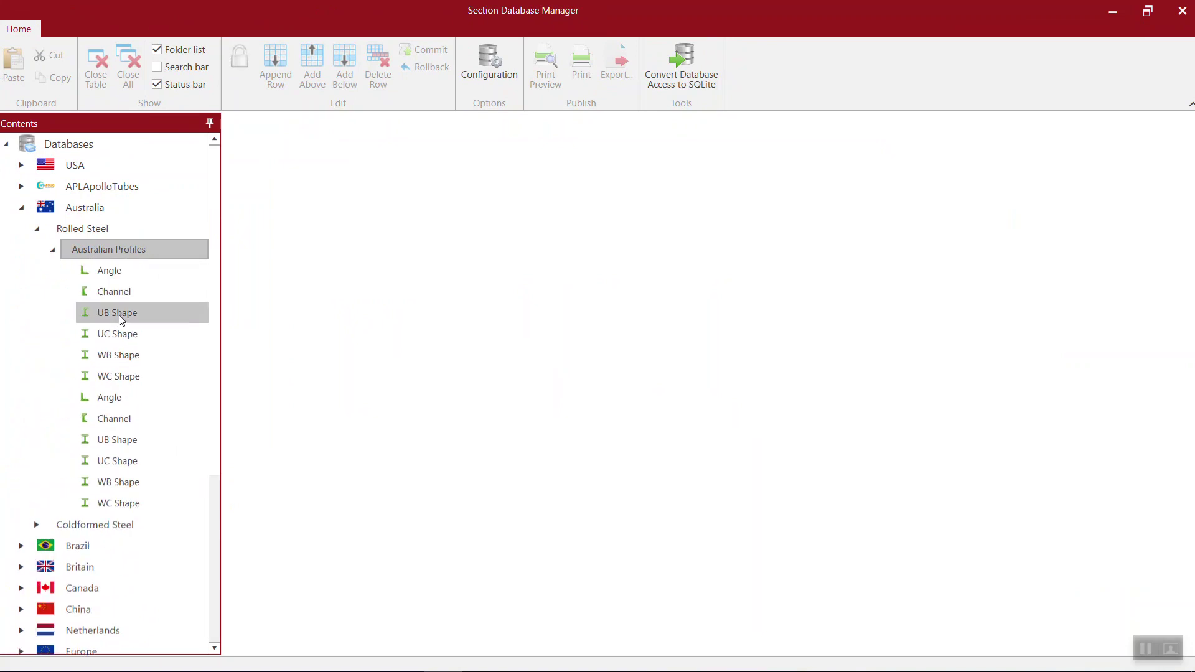
pyautogui.click(113, 274)
# Open the Australian Angle table, unlock it for editing, and append a blank row after row 65.
pyautogui.doubleClick(110, 274)
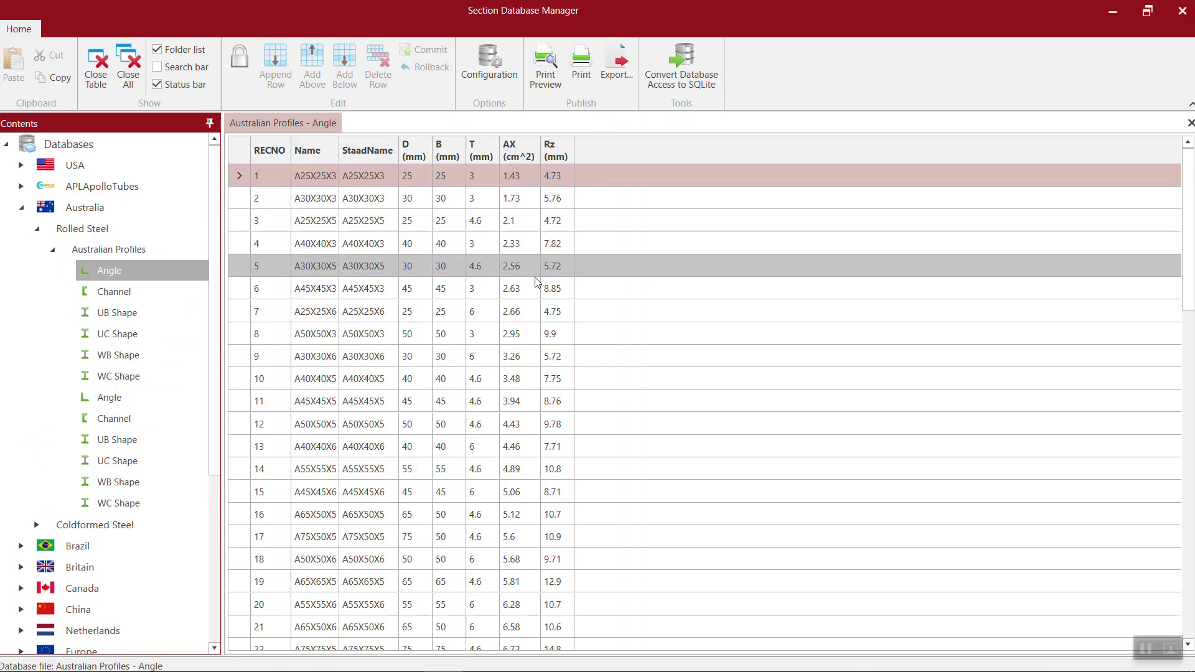
pyautogui.scroll(-14, 526, 304)
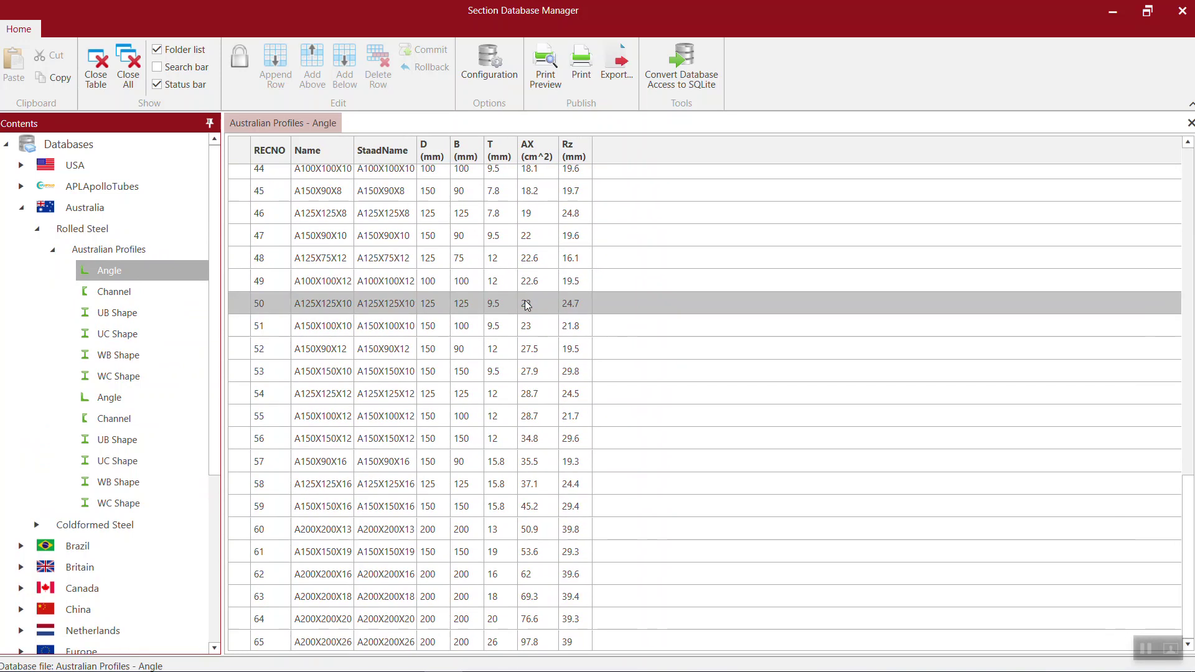
pyautogui.scroll(14, 525, 305)
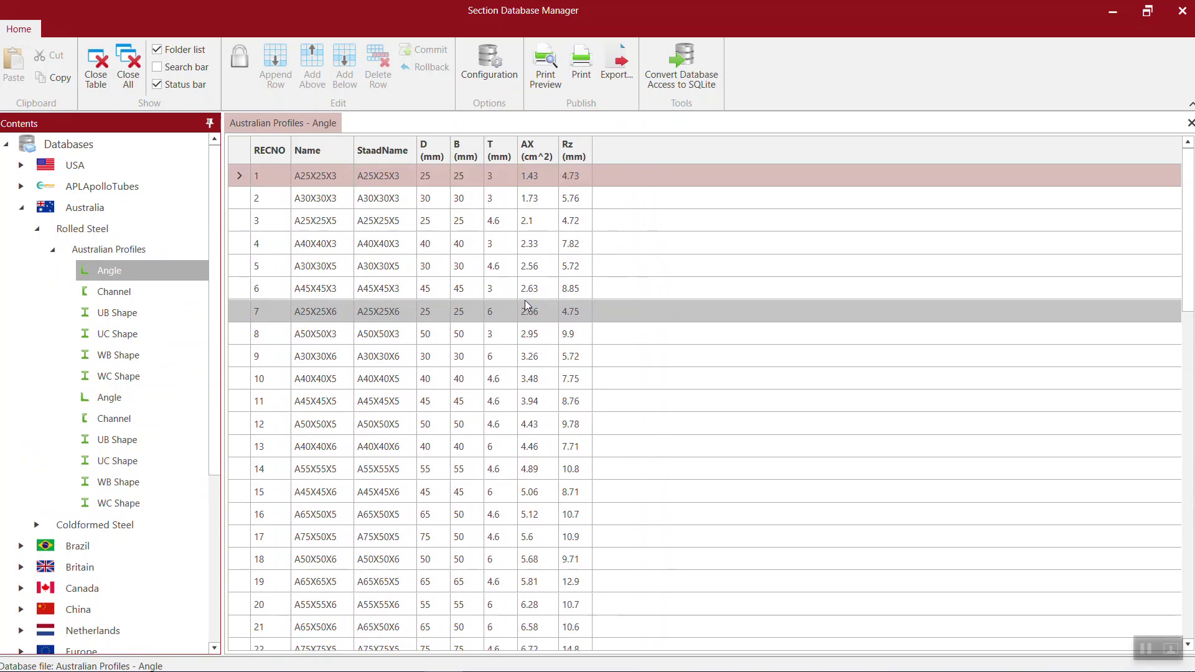
pyautogui.click(234, 64)
pyautogui.scroll(-4, 407, 301)
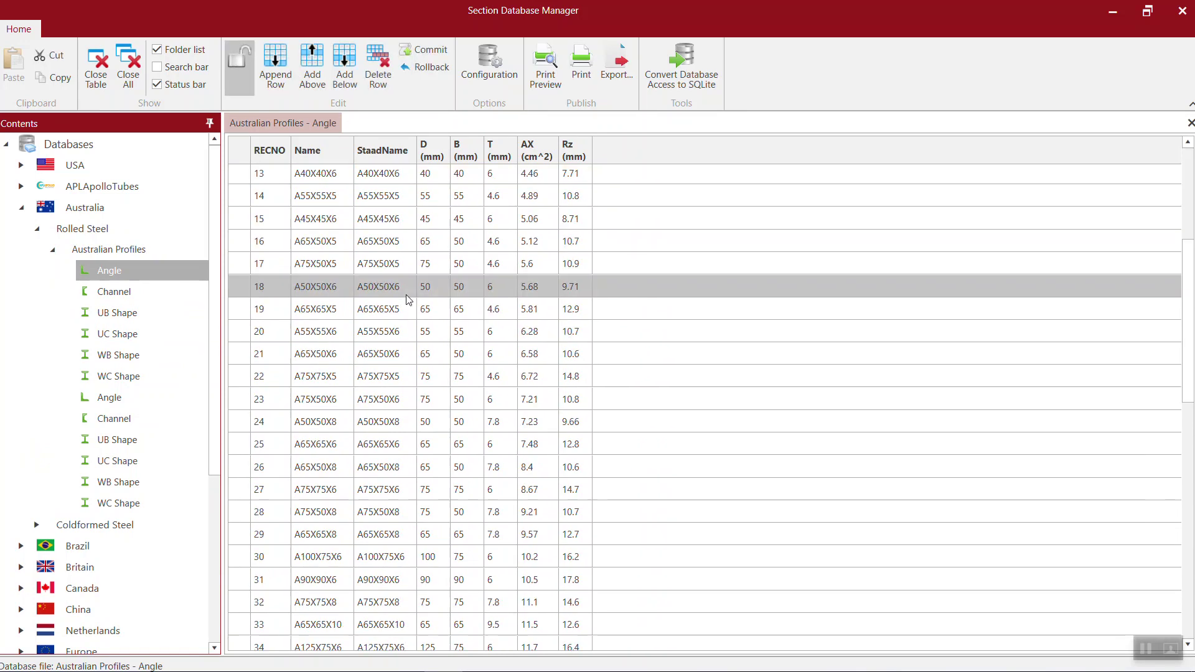
pyautogui.click(275, 62)
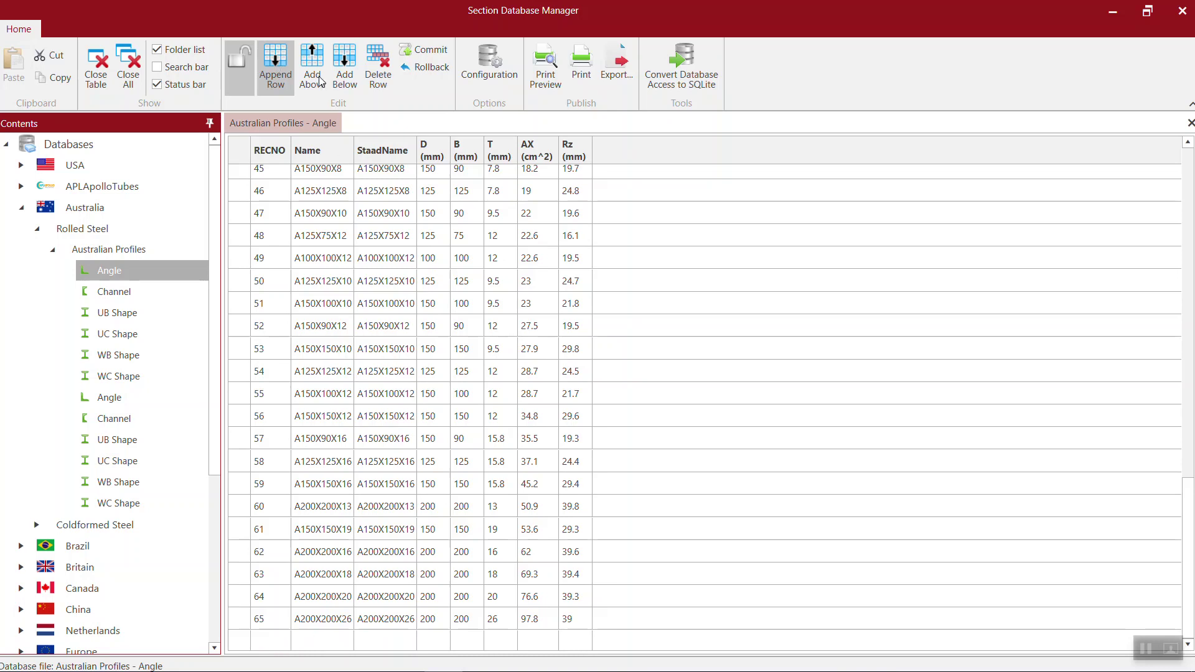
pyautogui.click(346, 69)
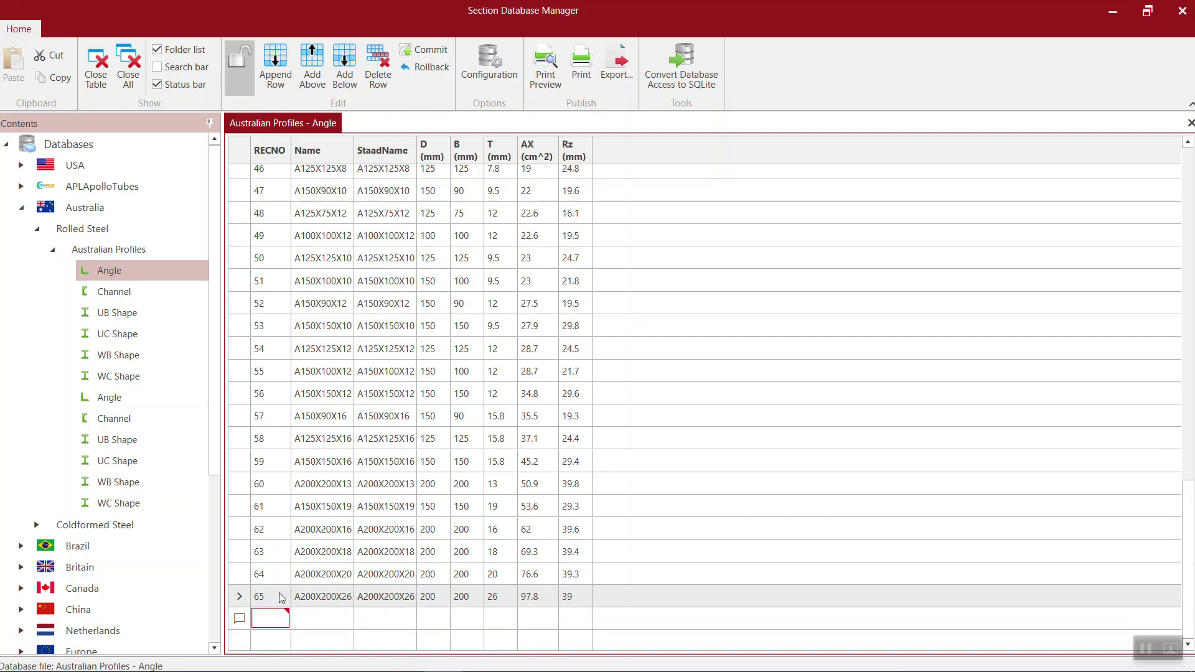
# Give the new row record number 66 and the name A100x100x10.
pyautogui.click(272, 616)
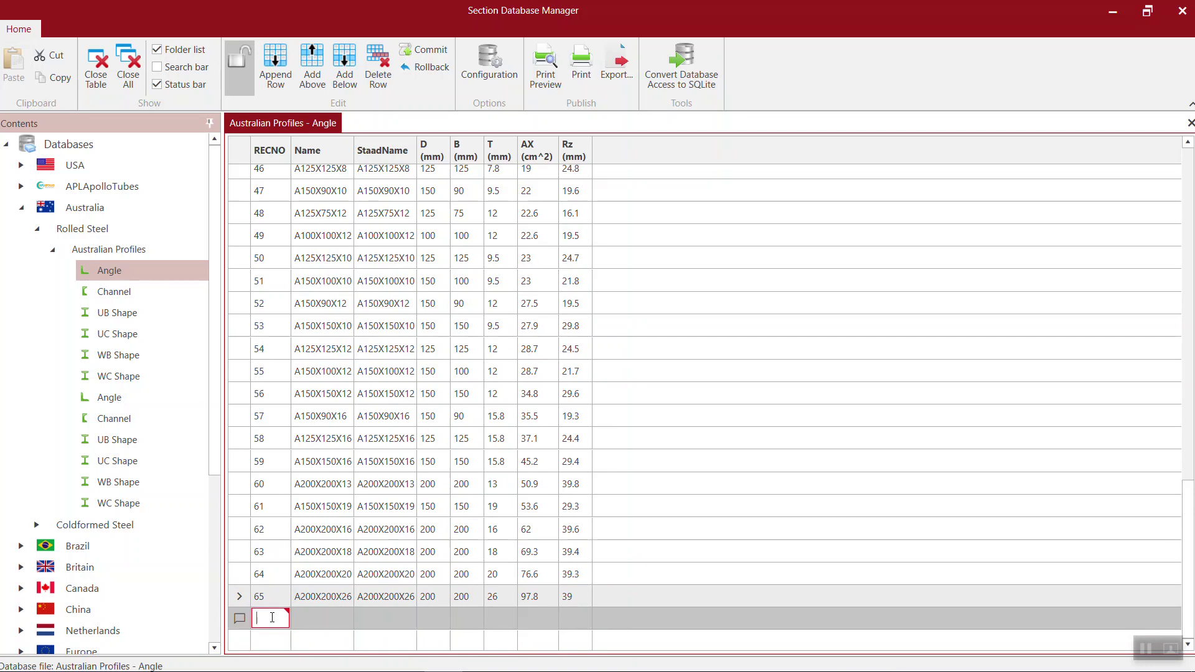
pyautogui.click(316, 617)
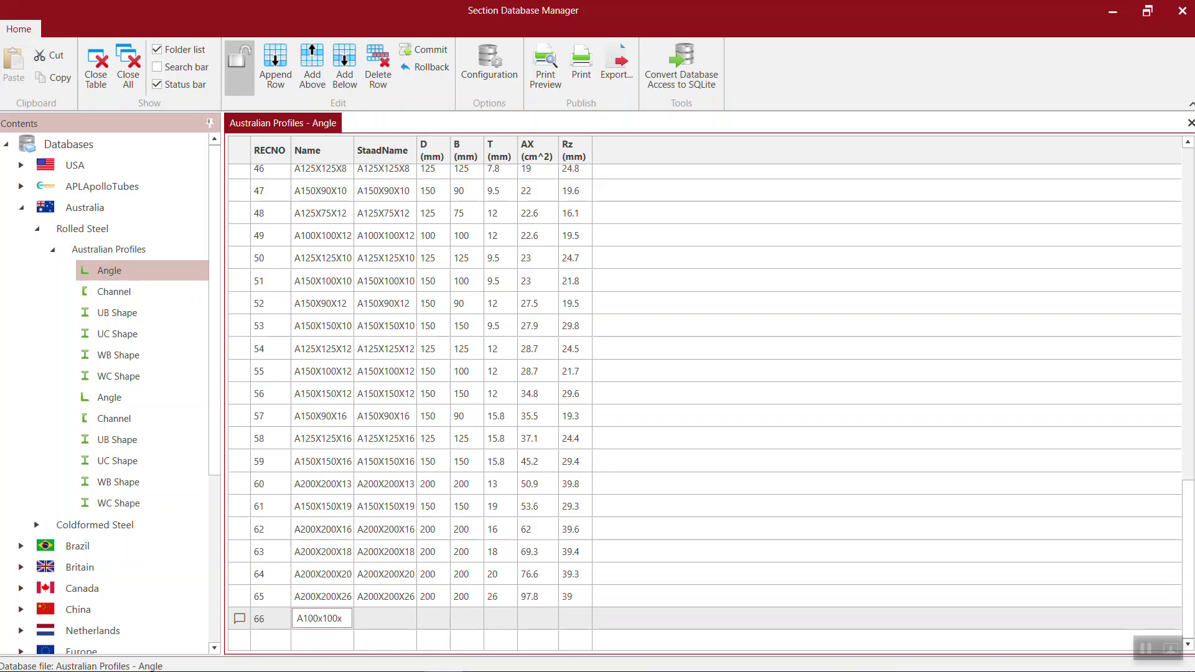
pyautogui.write('10')
pyautogui.press('Tab')
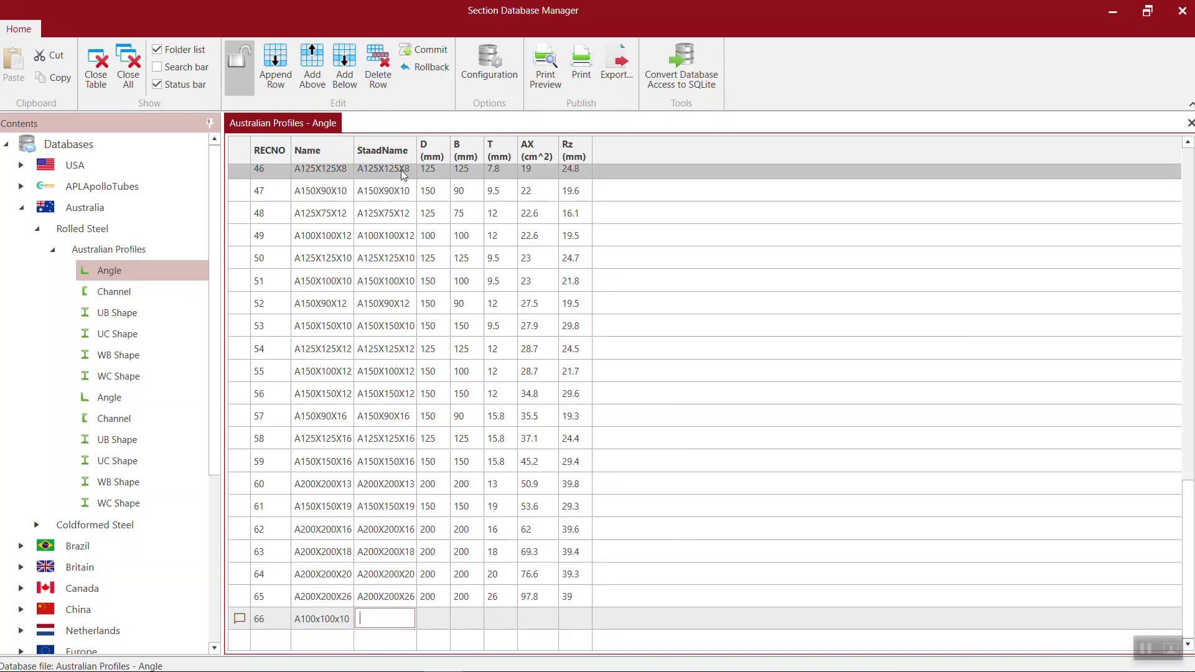
# Copy the name A100x100x10 into row 66's StaadName cell.
pyautogui.click(350, 622)
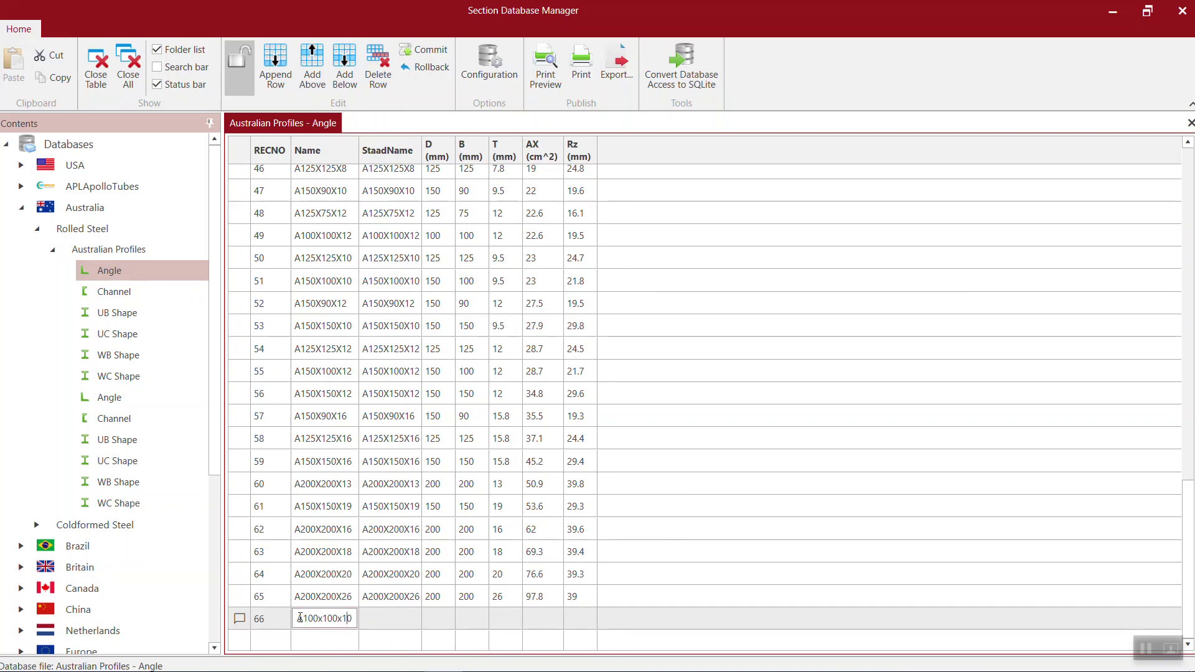
pyautogui.moveTo(299, 617); pyautogui.dragTo(353, 619)
pyautogui.hotkey('ctrl', 'c')
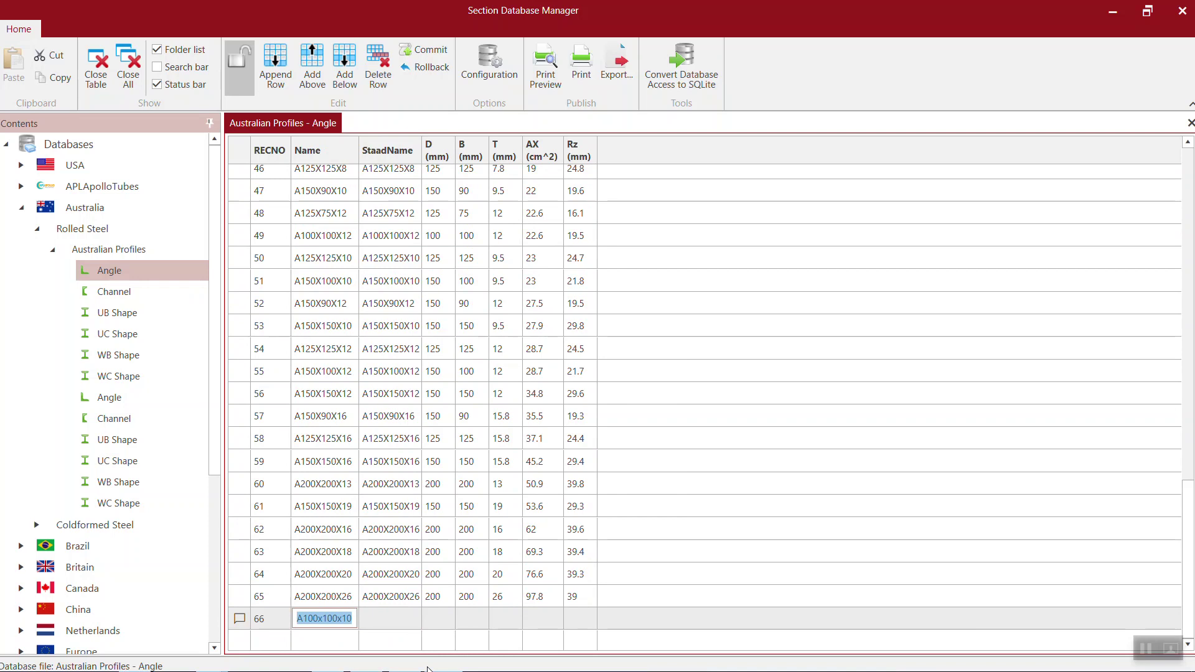
pyautogui.click(398, 621)
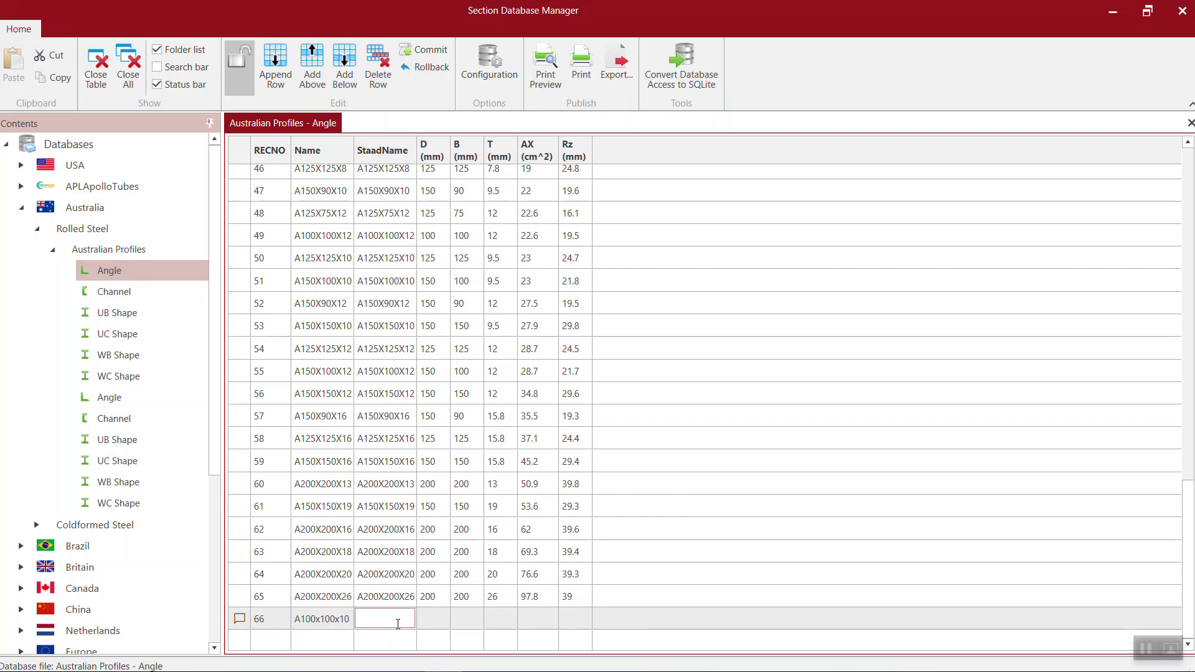
pyautogui.hotkey('ctrl', 'v')
# Enter D 100, B 100, T 10 and AX 18.5 for record 66.
pyautogui.click(435, 618)
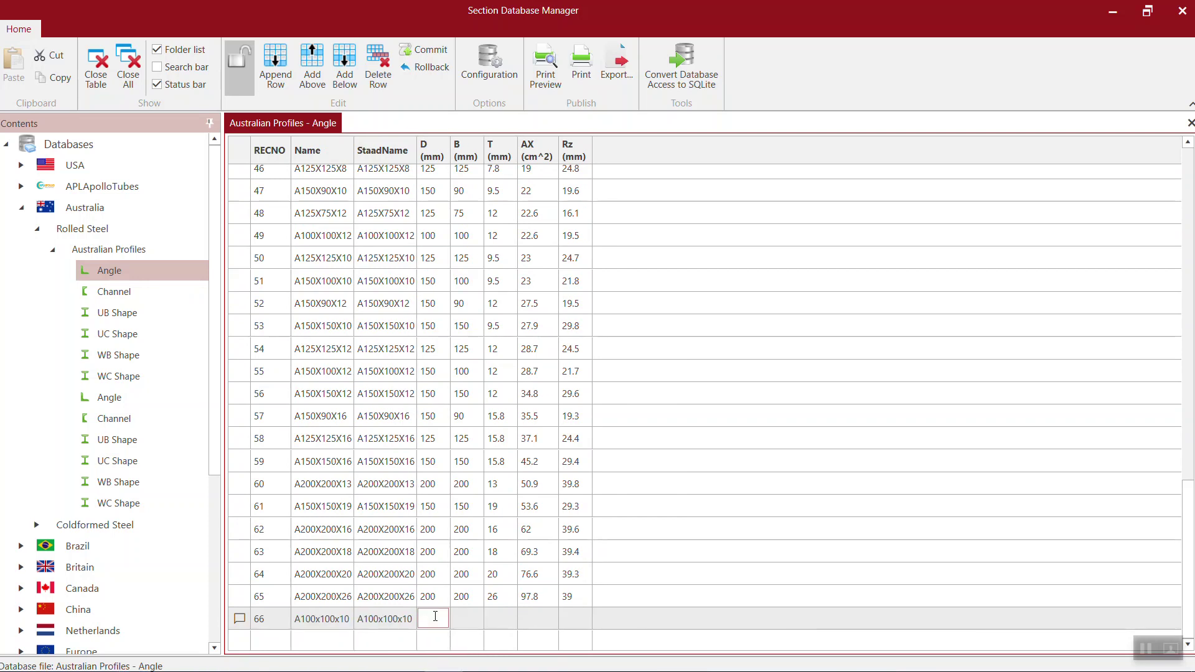
pyautogui.write('100')
pyautogui.press('Tab')
pyautogui.write('100')
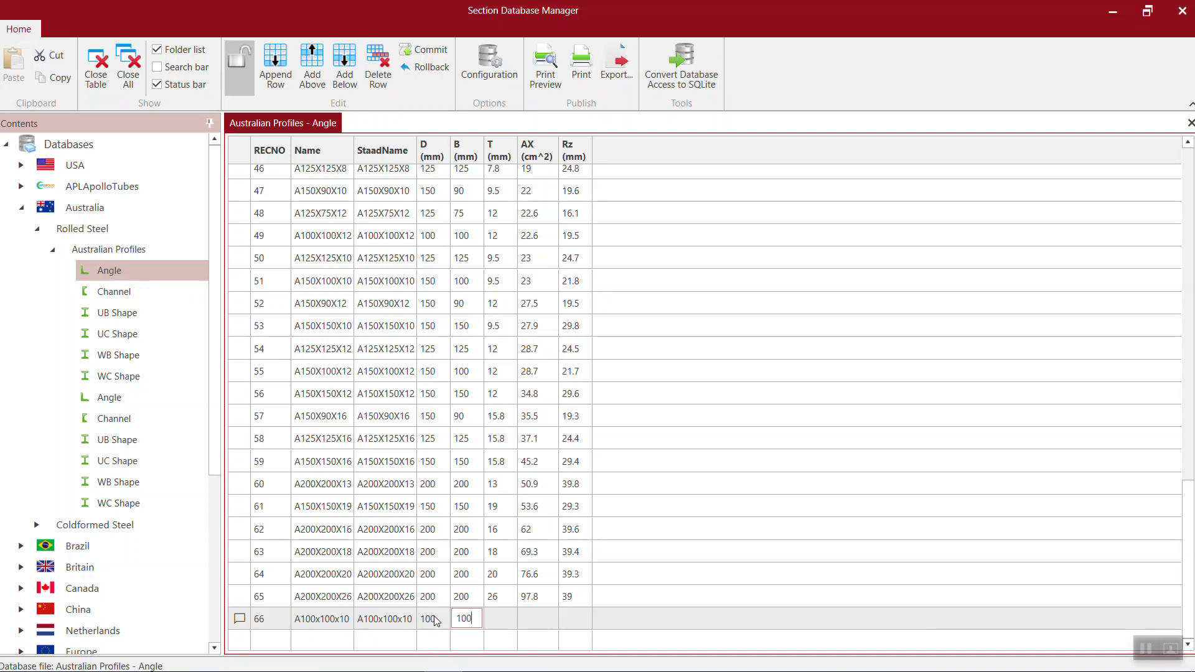
pyautogui.press('Tab')
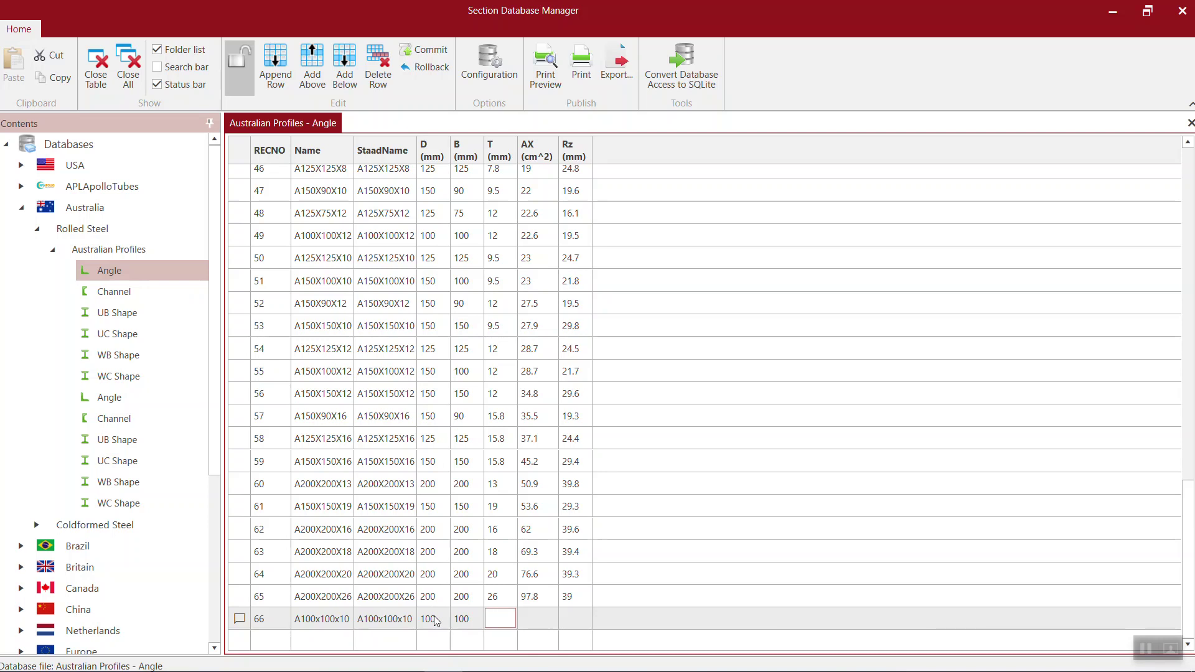
pyautogui.press('Tab')
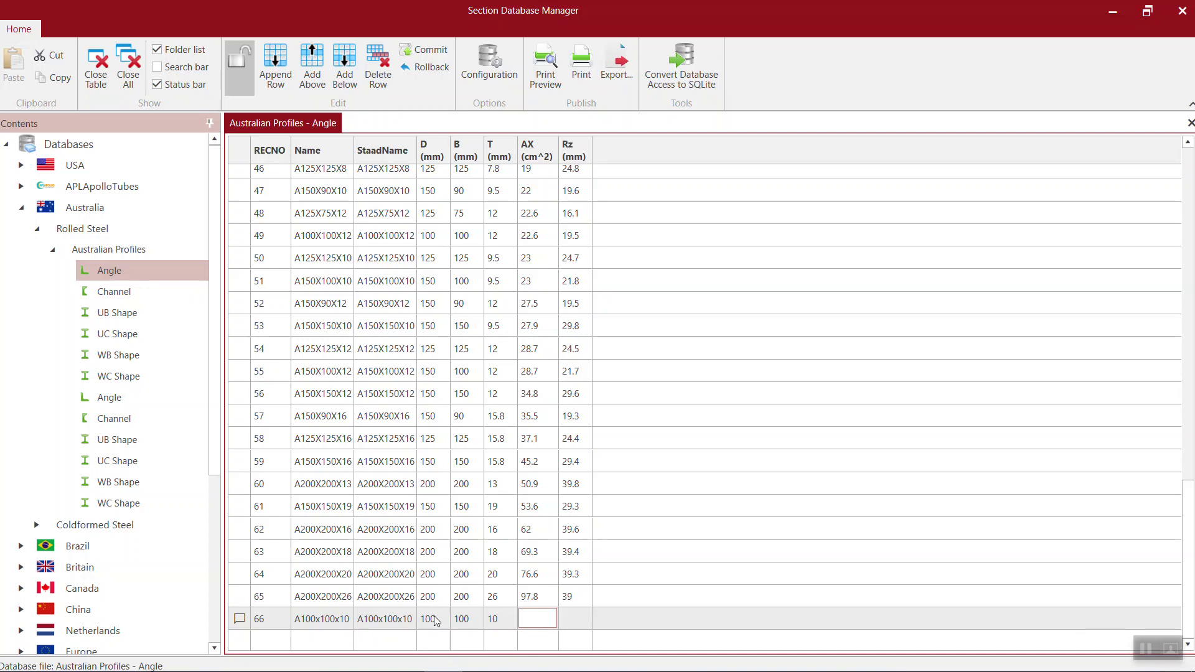
pyautogui.scroll(2, 427, 490)
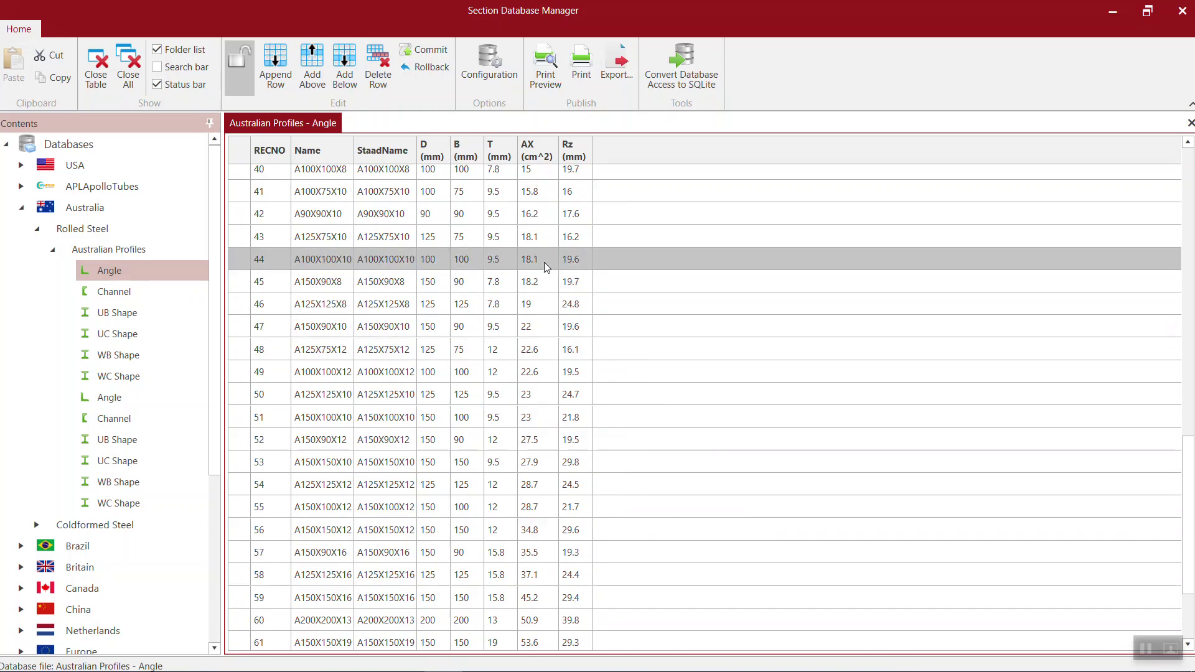
pyautogui.scroll(-2, 544, 263)
pyautogui.click(538, 619)
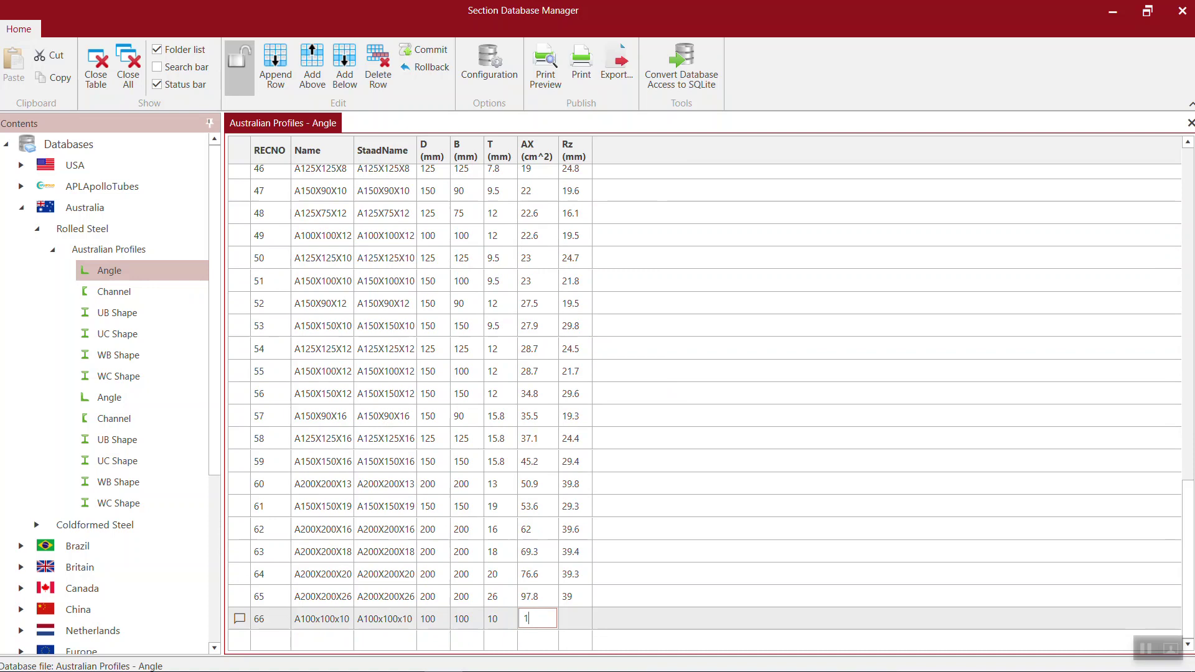
pyautogui.press('Tab')
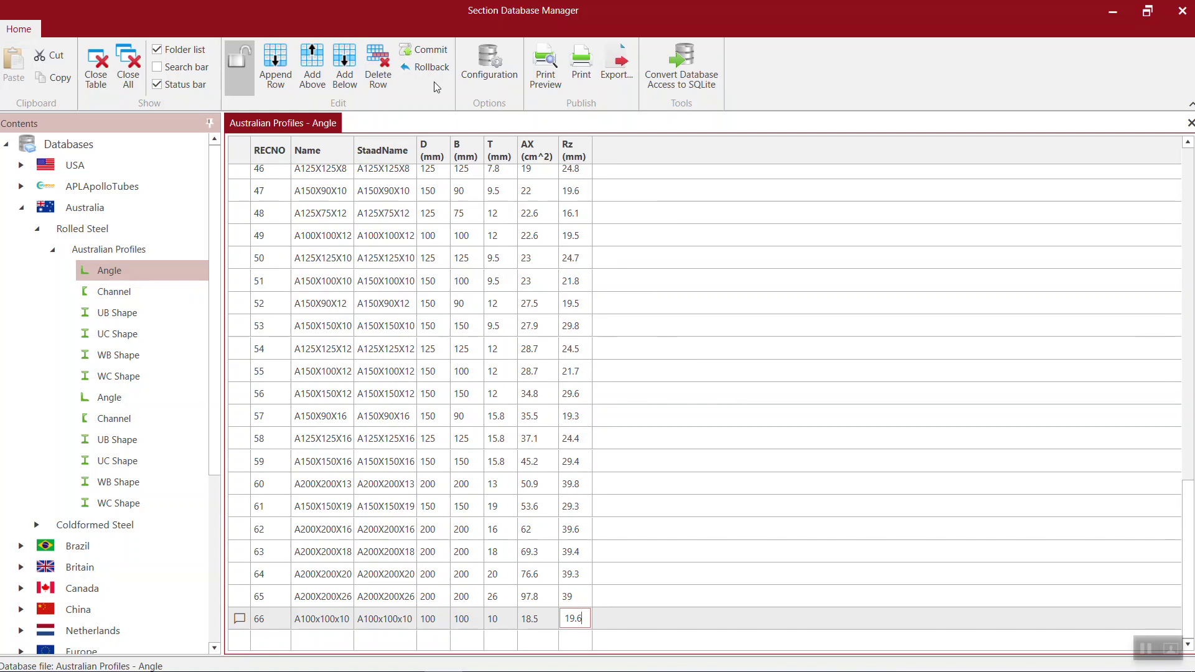
# Commit the A100x100x10 row, relock the Angle table, and close the manager, confirming the commit.
pyautogui.click(428, 53)
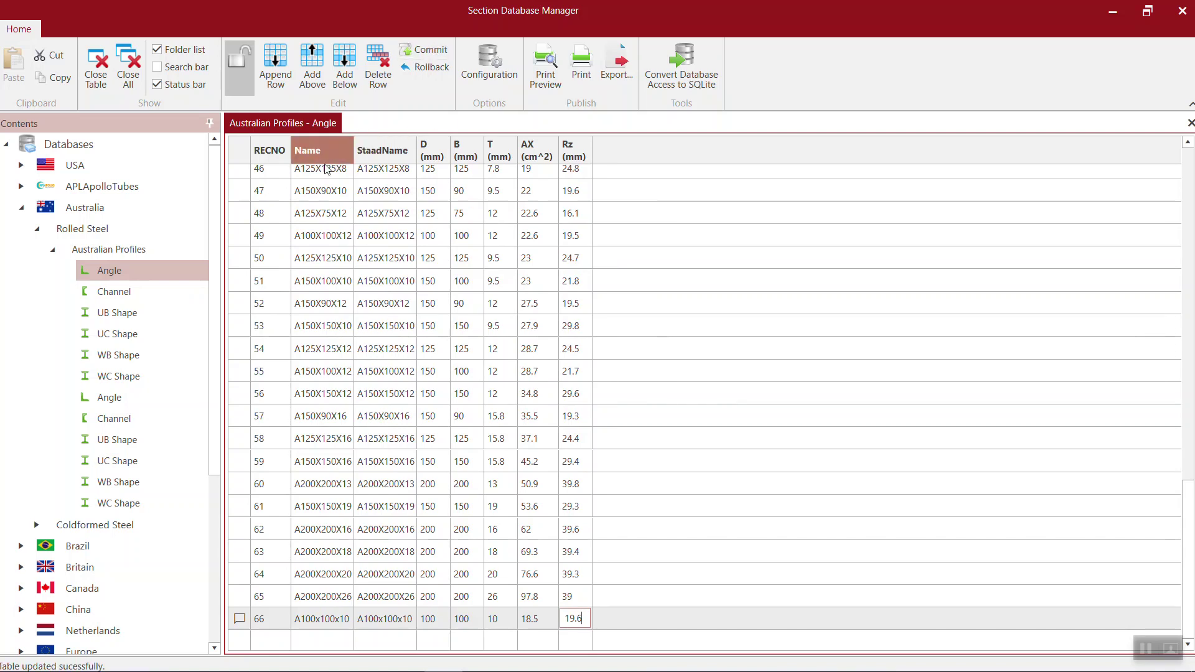
pyautogui.click(242, 74)
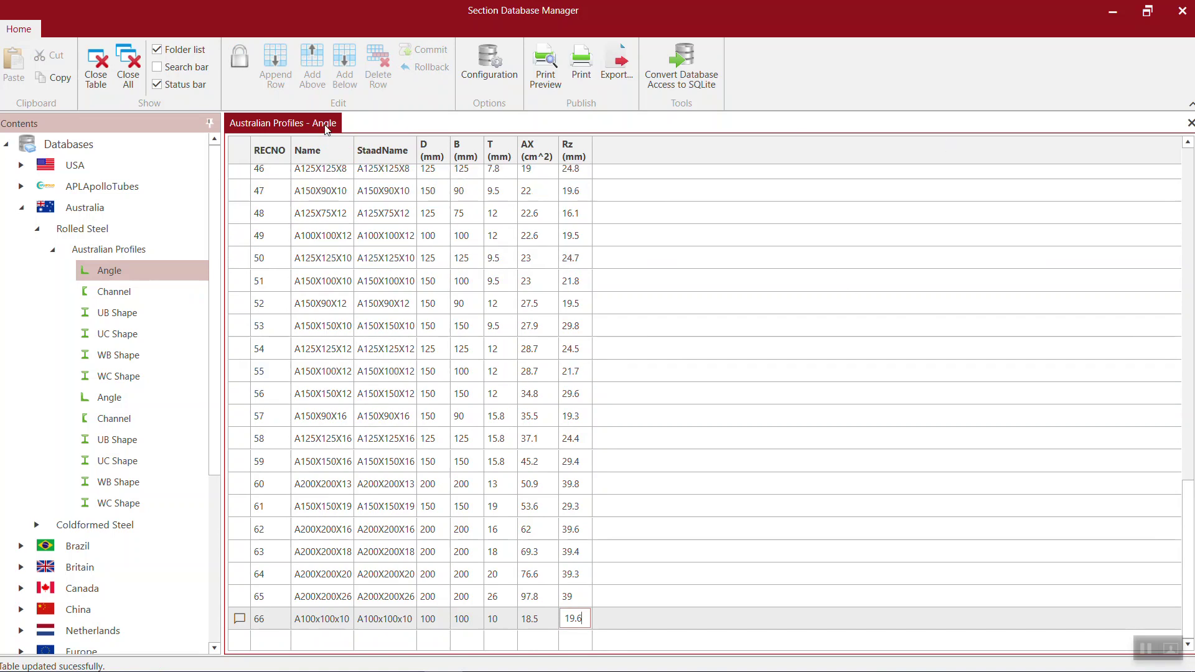
pyautogui.click(1181, 11)
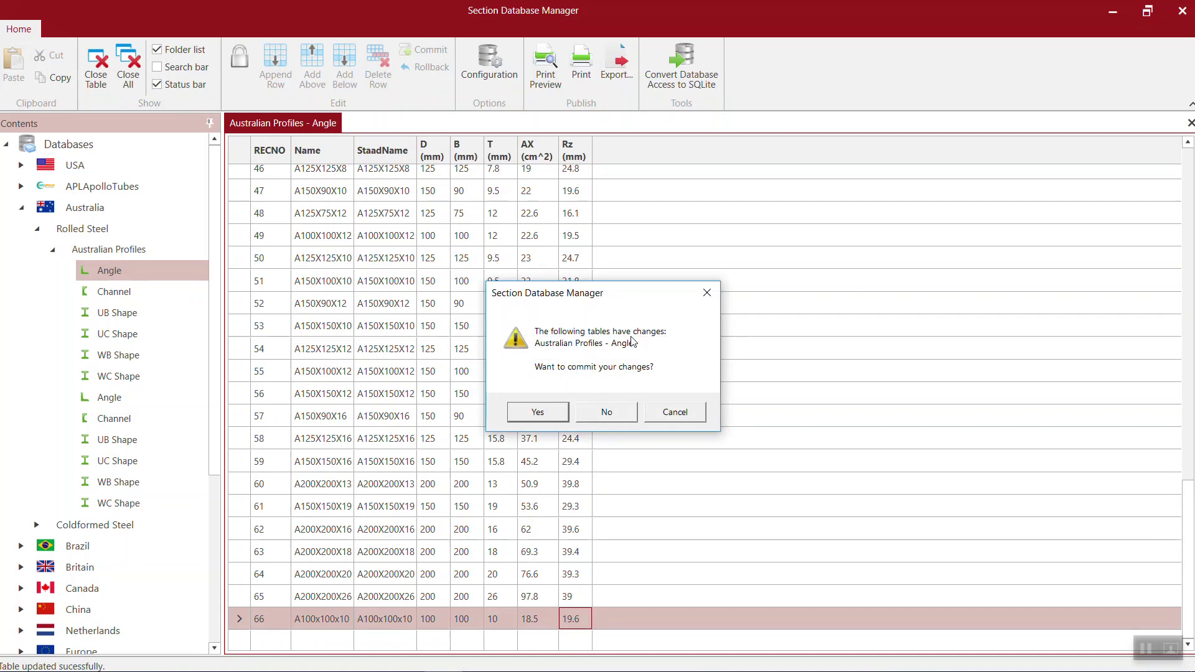
pyautogui.click(539, 413)
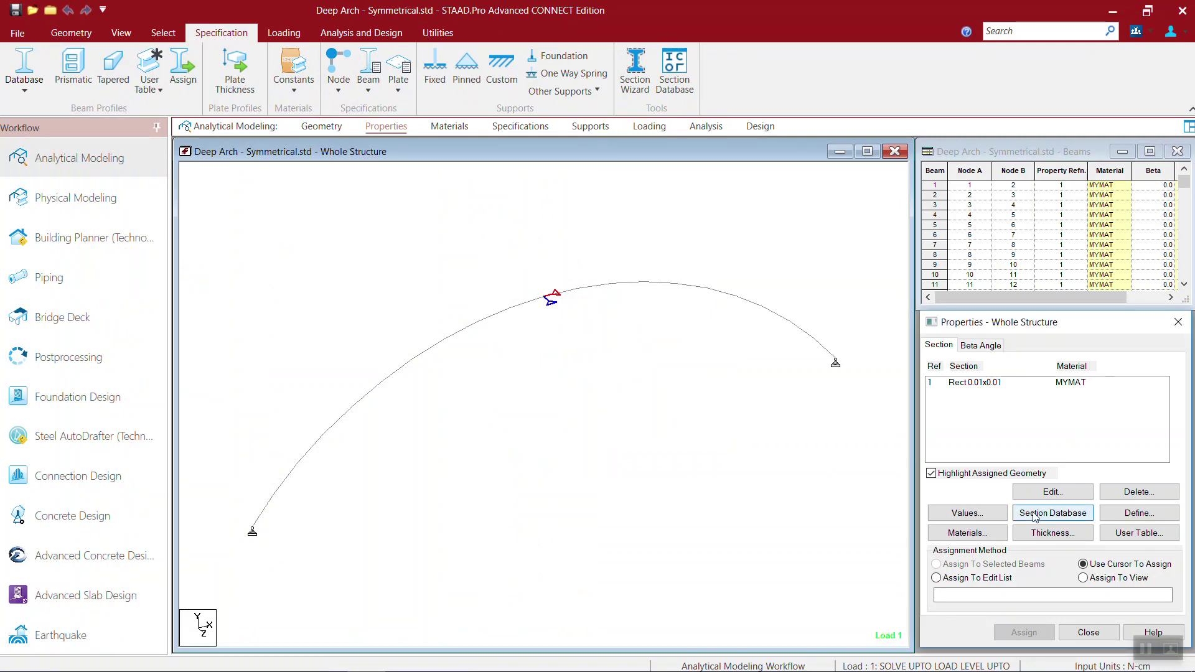
# Verify A100x100x10 is listed among the Australian angle profiles, then minimize STAAD.Pro.
pyautogui.click(1034, 514)
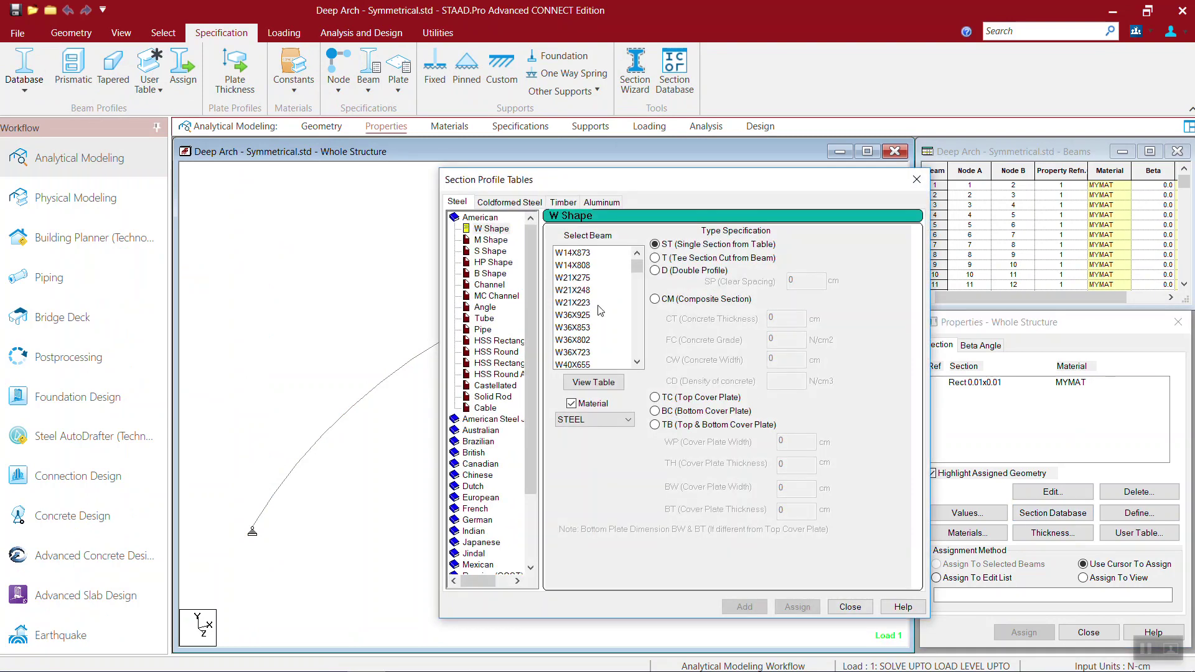
pyautogui.click(492, 430)
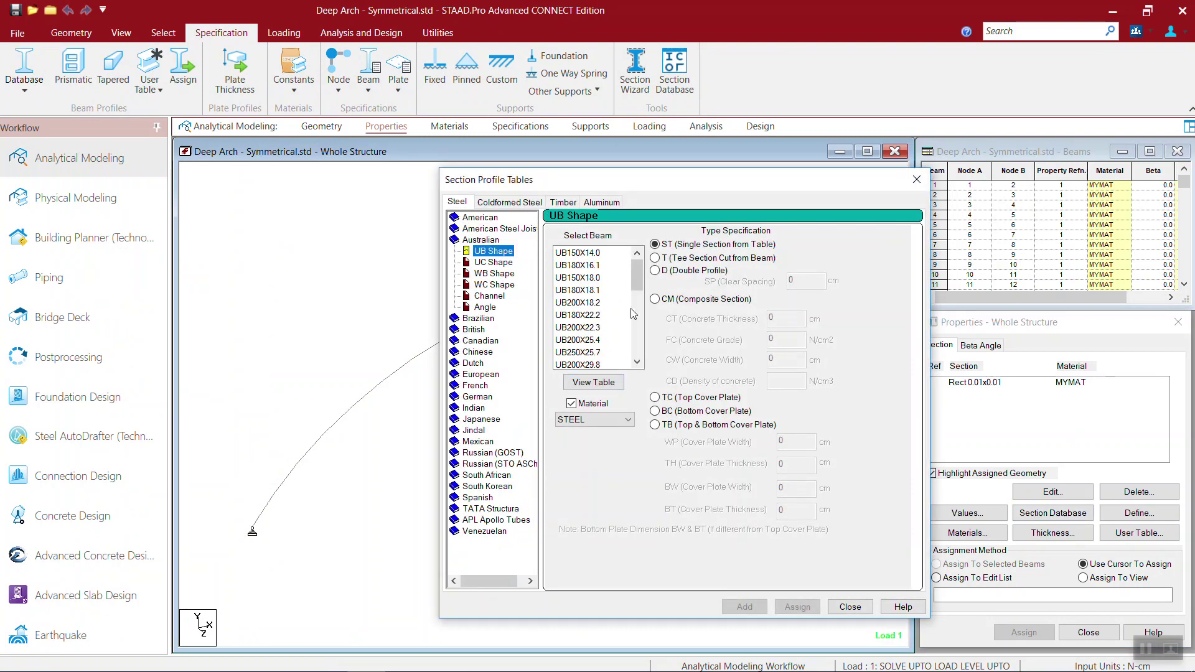
pyautogui.click(484, 307)
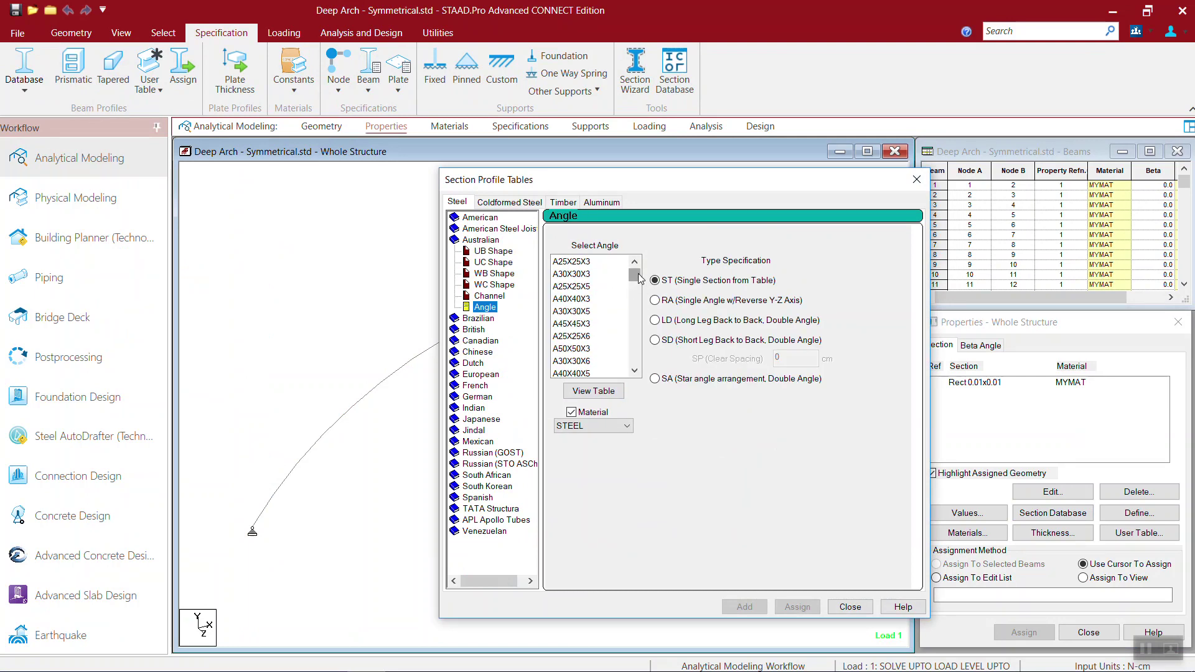
pyautogui.moveTo(634, 273); pyautogui.dragTo(638, 358)
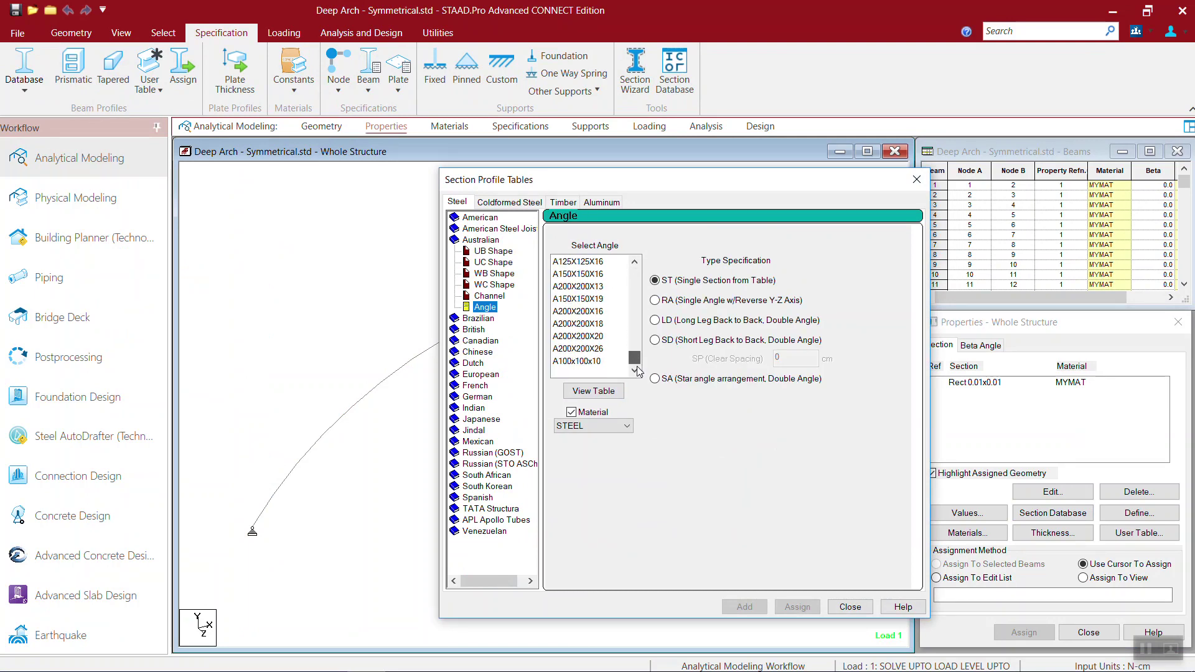
pyautogui.click(570, 361)
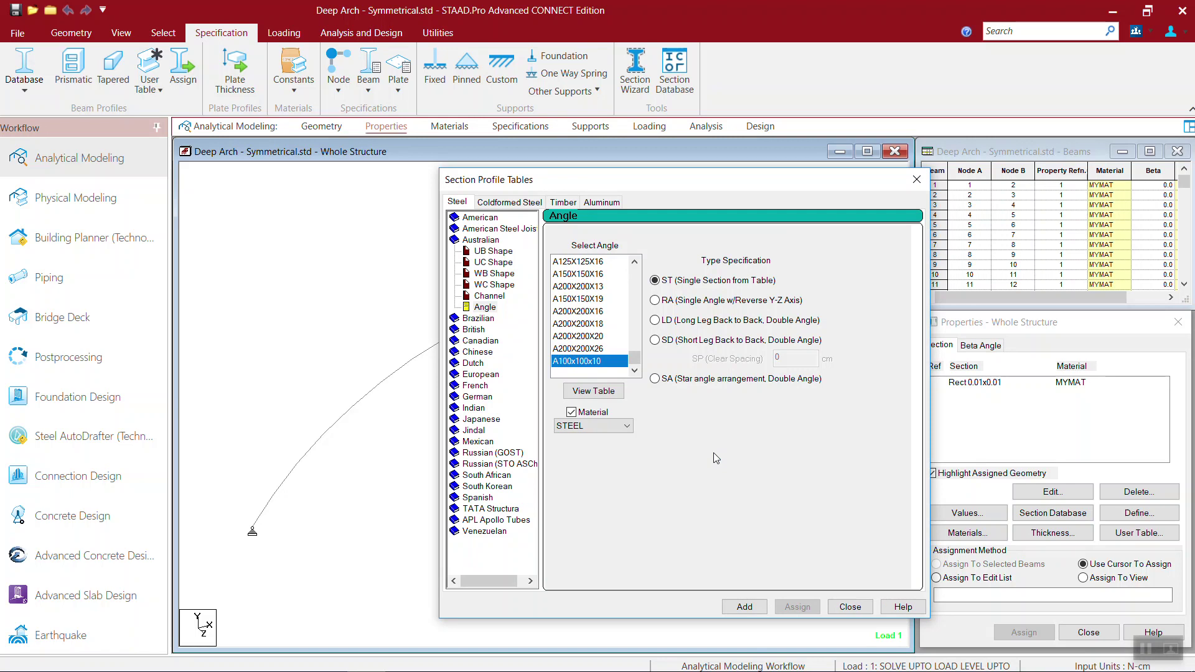
pyautogui.click(850, 607)
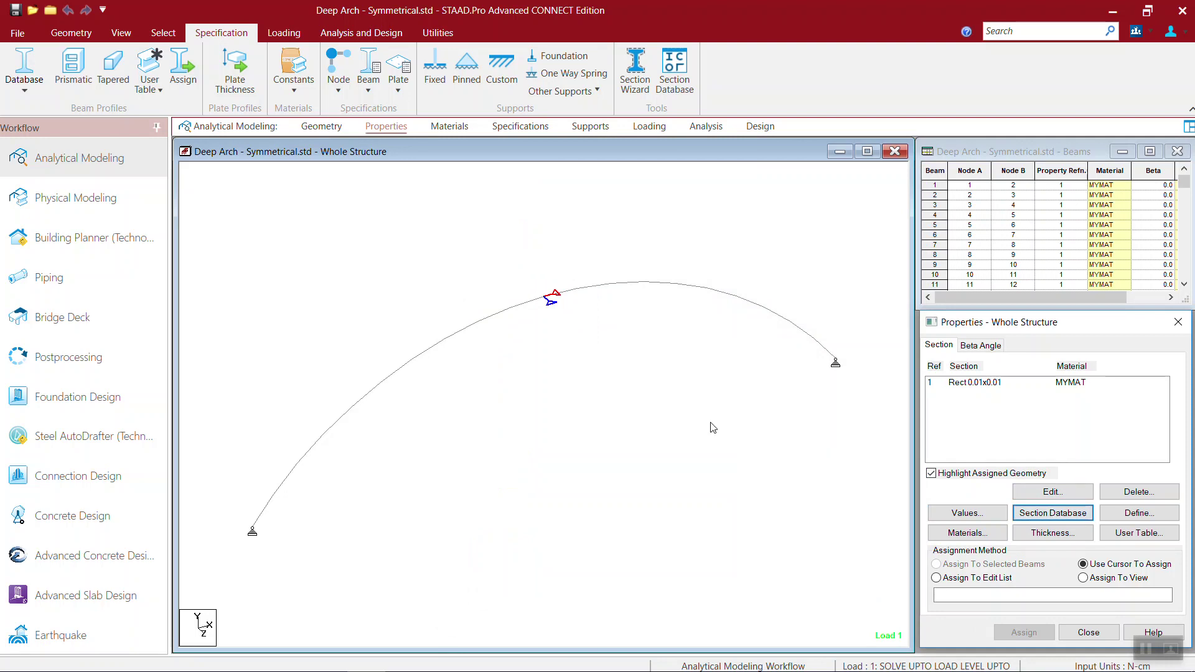
pyautogui.click(1105, 11)
# Browse File Explorer to C:\ProgramData\Bentley\Engineering\STAAD.Pro CONNECT Edition and select Sections.
pyautogui.rightClick(18, 663)
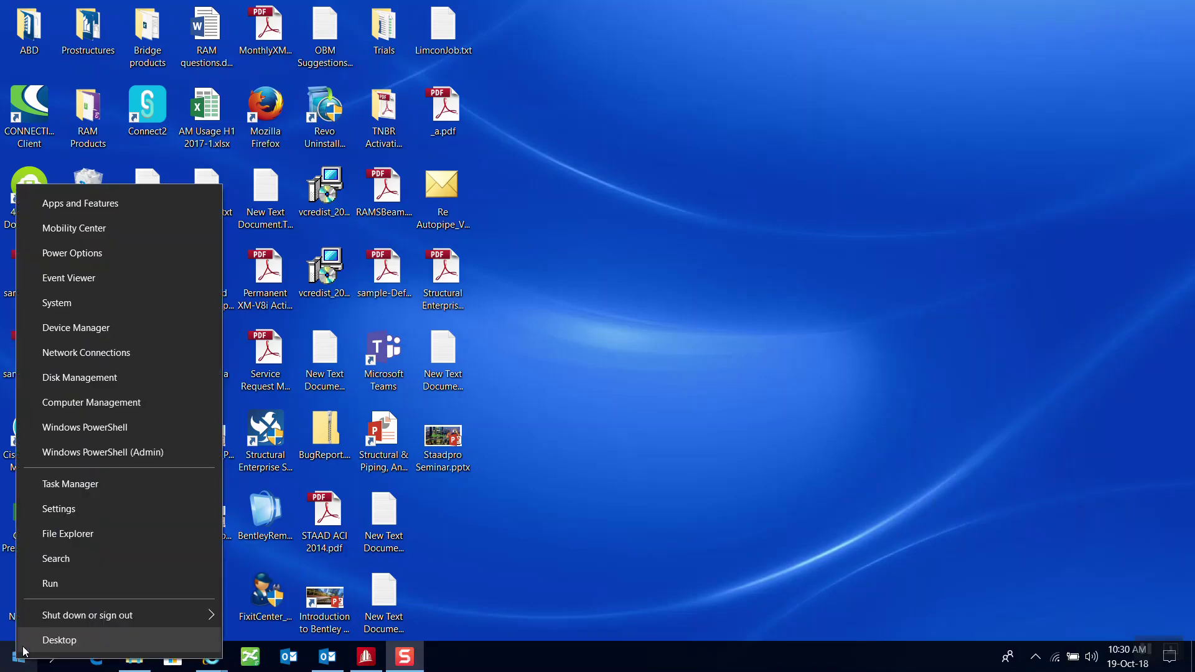
pyautogui.click(69, 535)
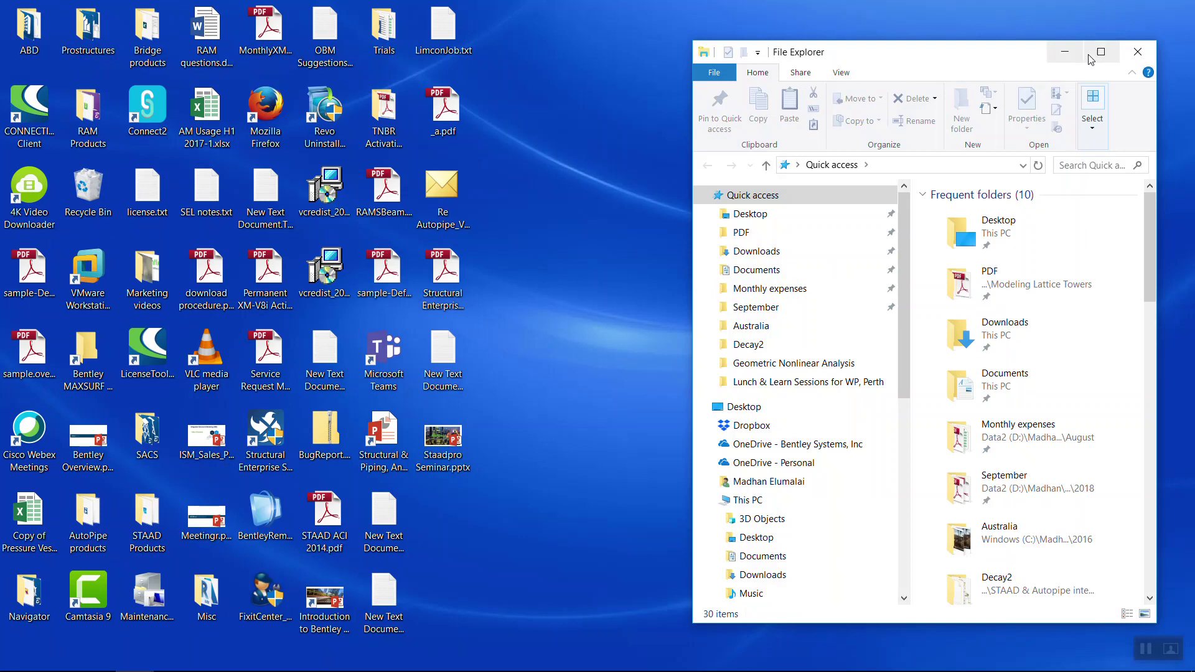
pyautogui.click(1090, 55)
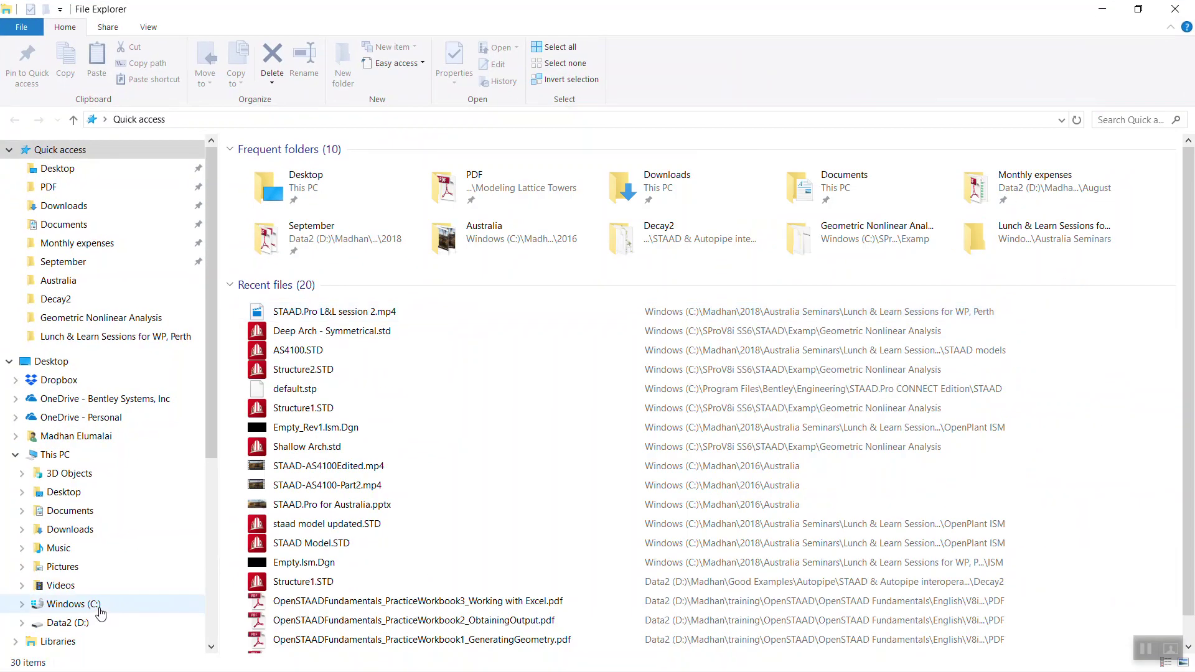
pyautogui.click(69, 604)
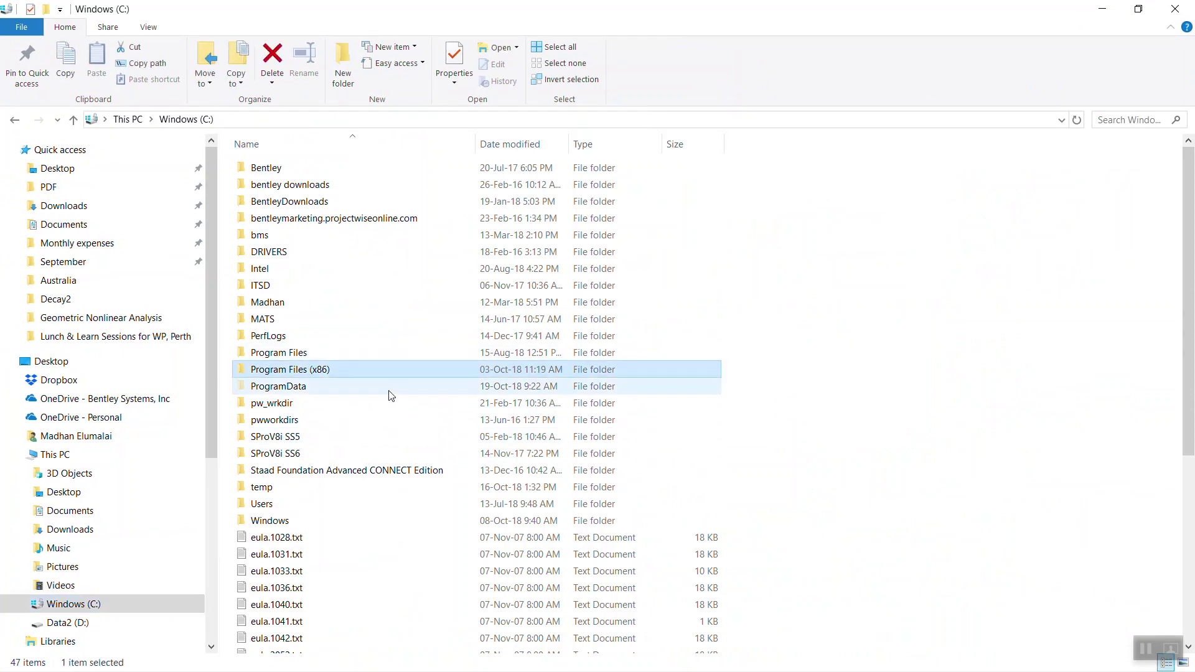
pyautogui.keyDown('ctrl'); pyautogui.doubleClick(333, 385); pyautogui.keyUp('ctrl')
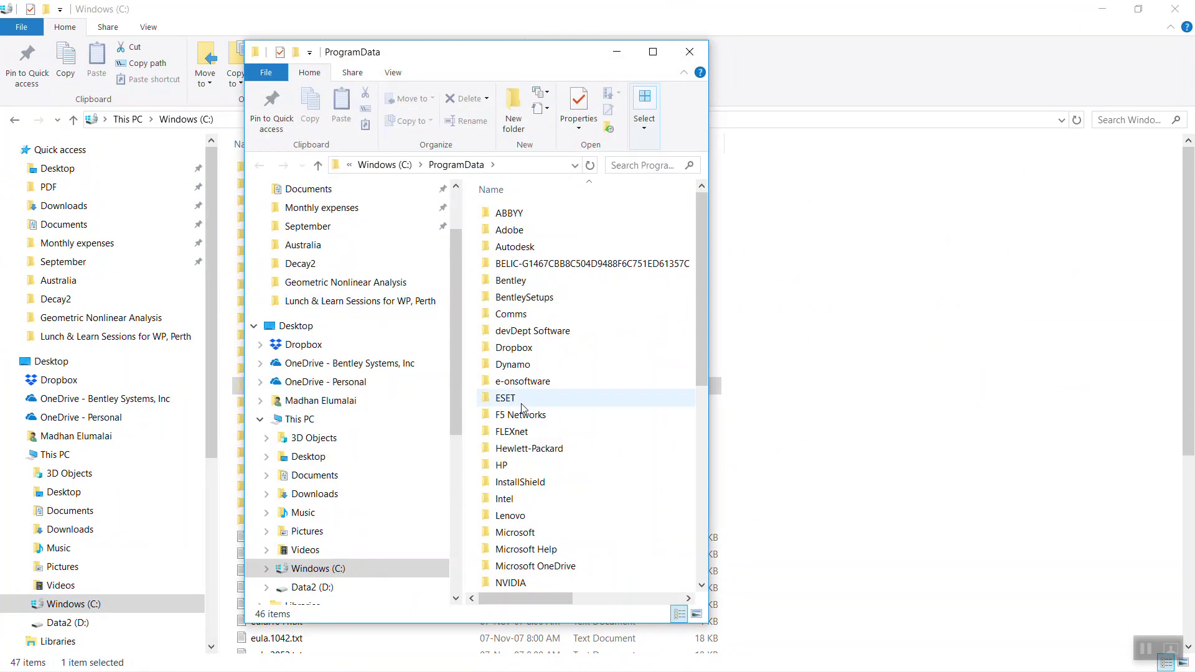
pyautogui.click(520, 283)
pyautogui.keyDown('ctrl'); pyautogui.doubleClick(520, 283); pyautogui.keyUp('ctrl')
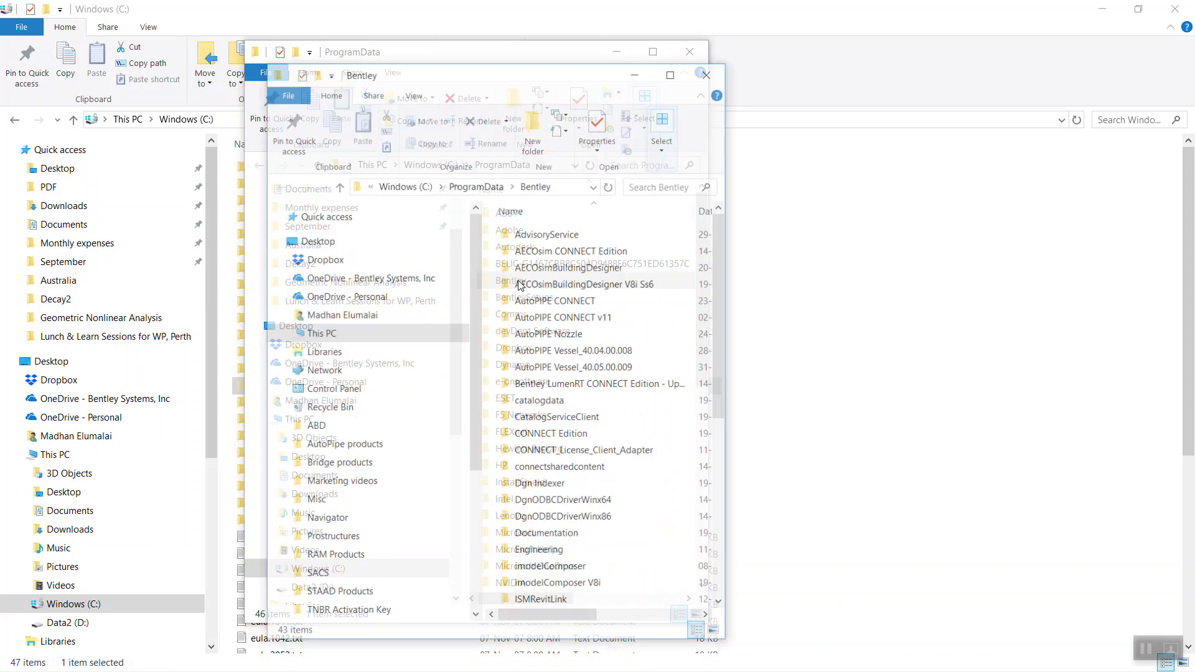
pyautogui.keyDown('ctrl'); pyautogui.doubleClick(540, 552); pyautogui.keyUp('ctrl')
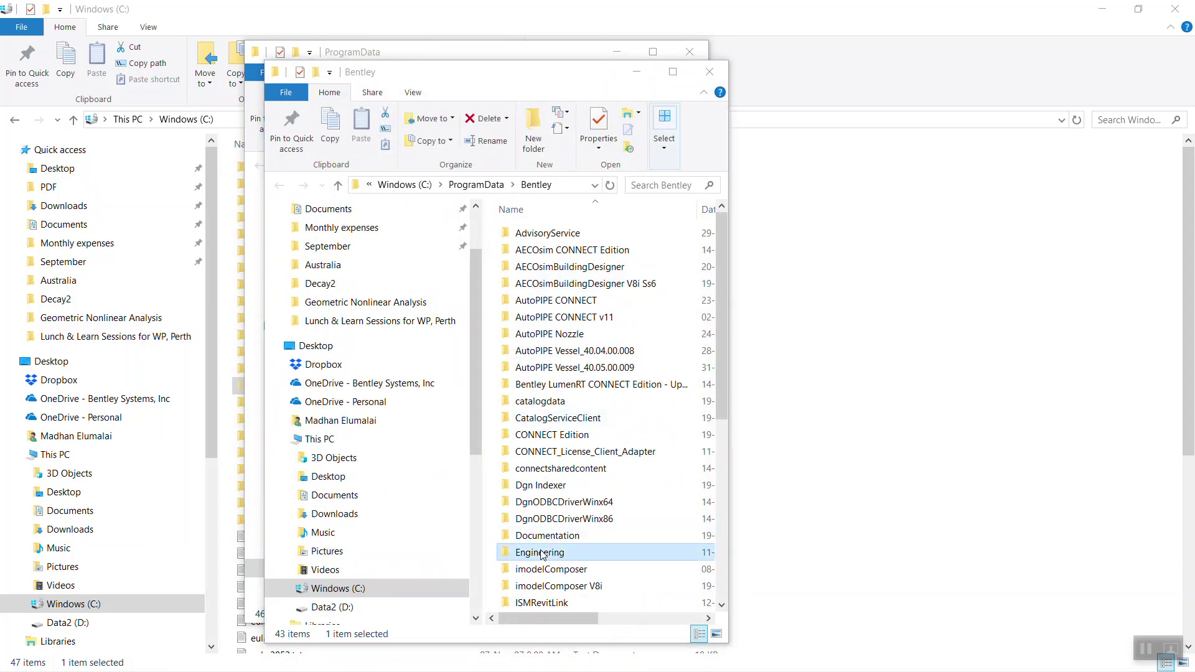
pyautogui.keyDown('ctrl'); pyautogui.doubleClick(569, 489); pyautogui.keyUp('ctrl')
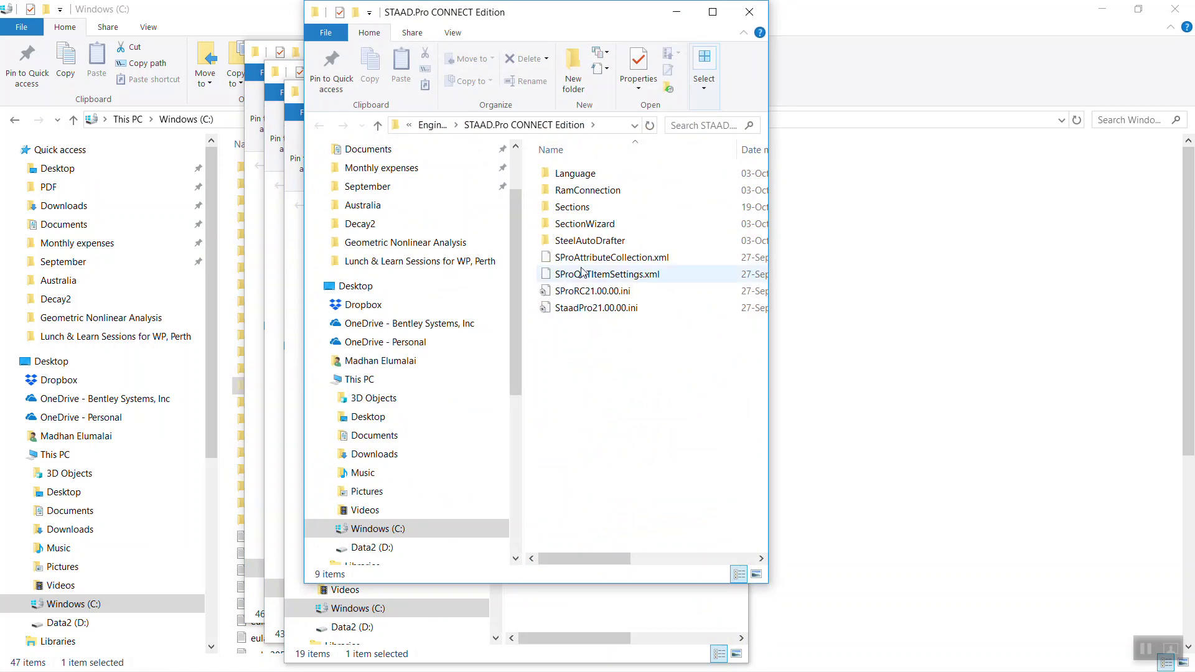
pyautogui.click(583, 210)
# Open Sections and find AustralianSections.db3, modified 19-Oct-18 10:30 AM, 40.0 KB.
pyautogui.keyDown('ctrl'); pyautogui.doubleClick(583, 210); pyautogui.keyUp('ctrl')
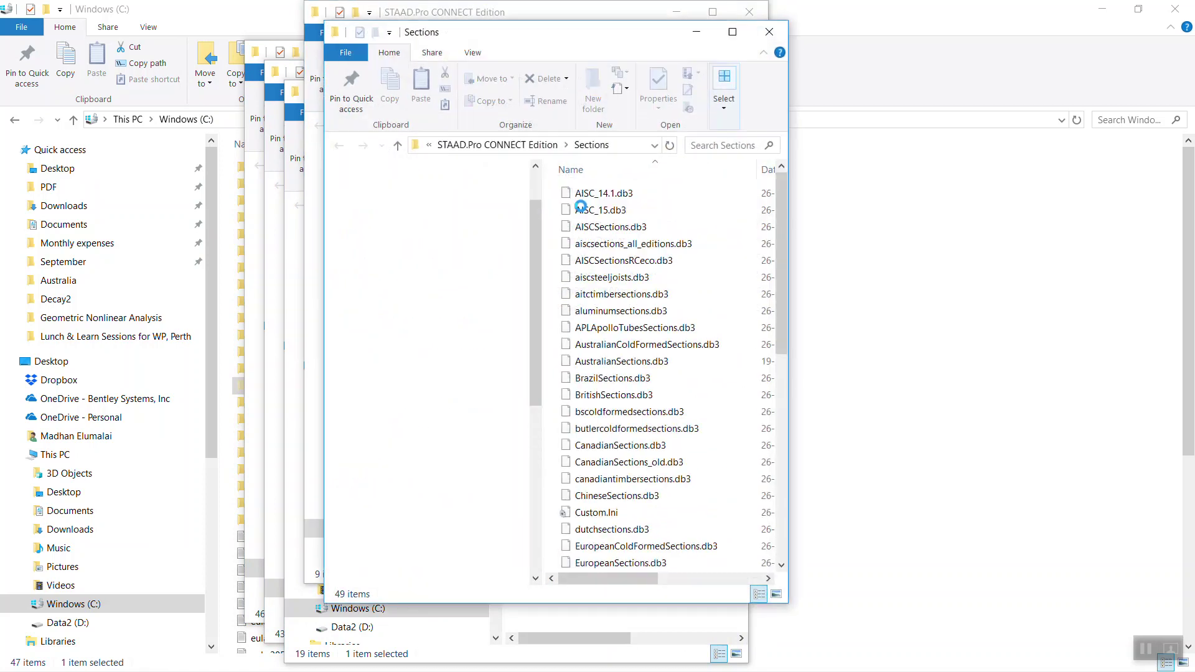
pyautogui.moveTo(789, 177); pyautogui.dragTo(977, 177)
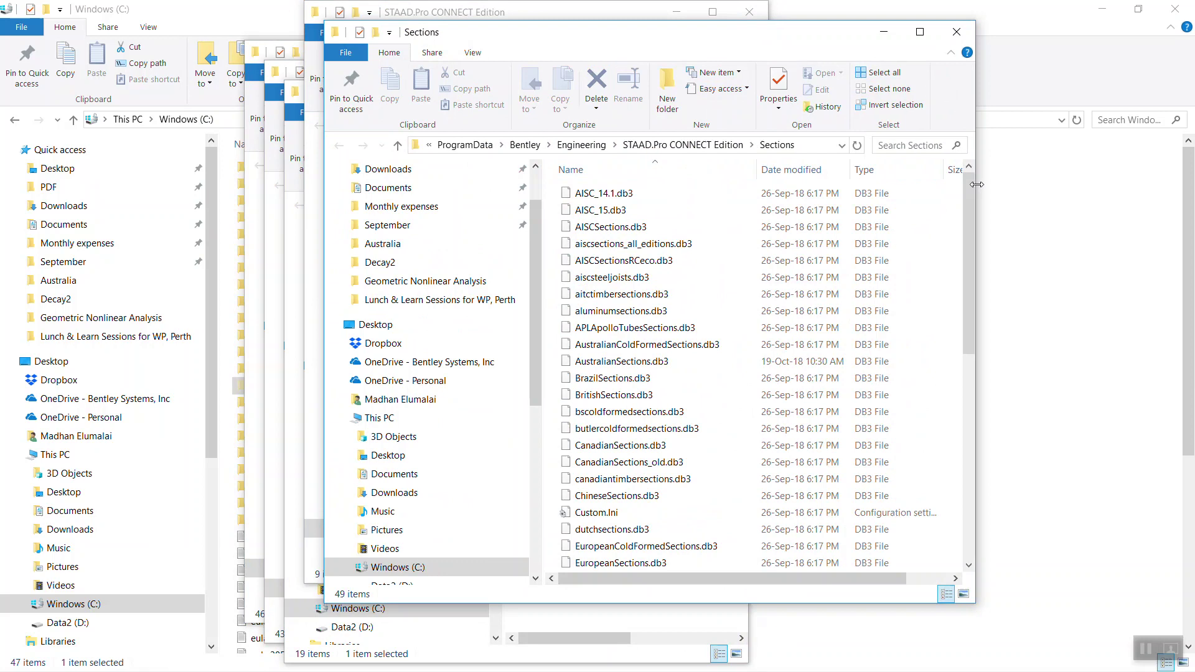
pyautogui.click(651, 362)
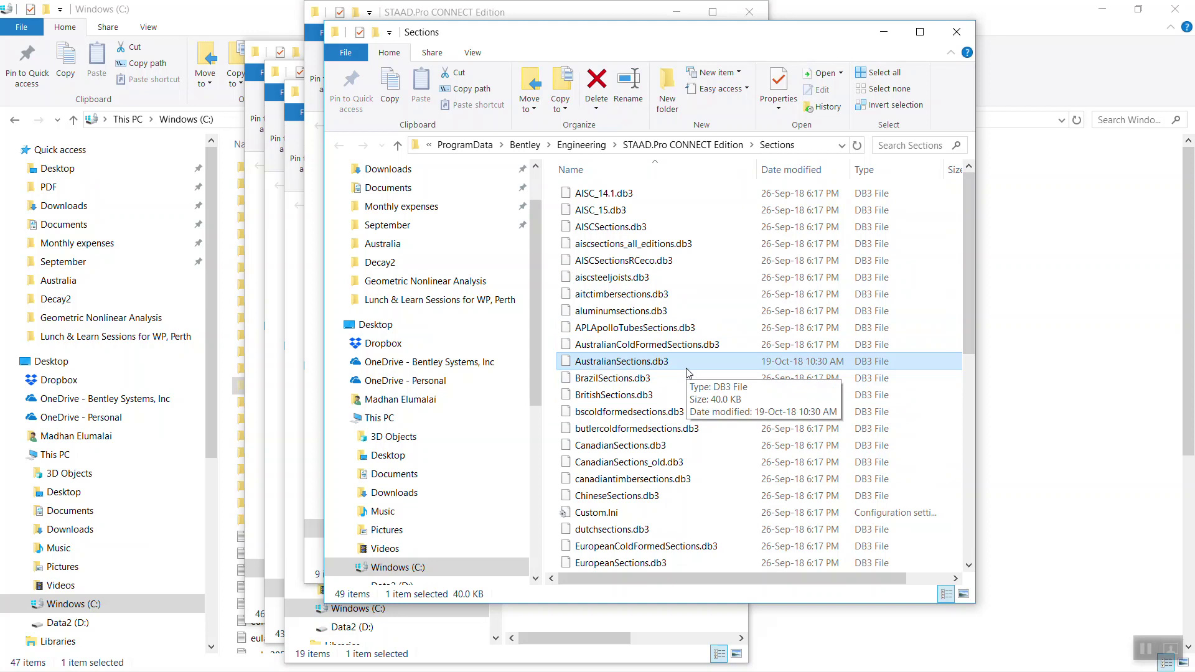
pyautogui.scroll(-3, 688, 378)
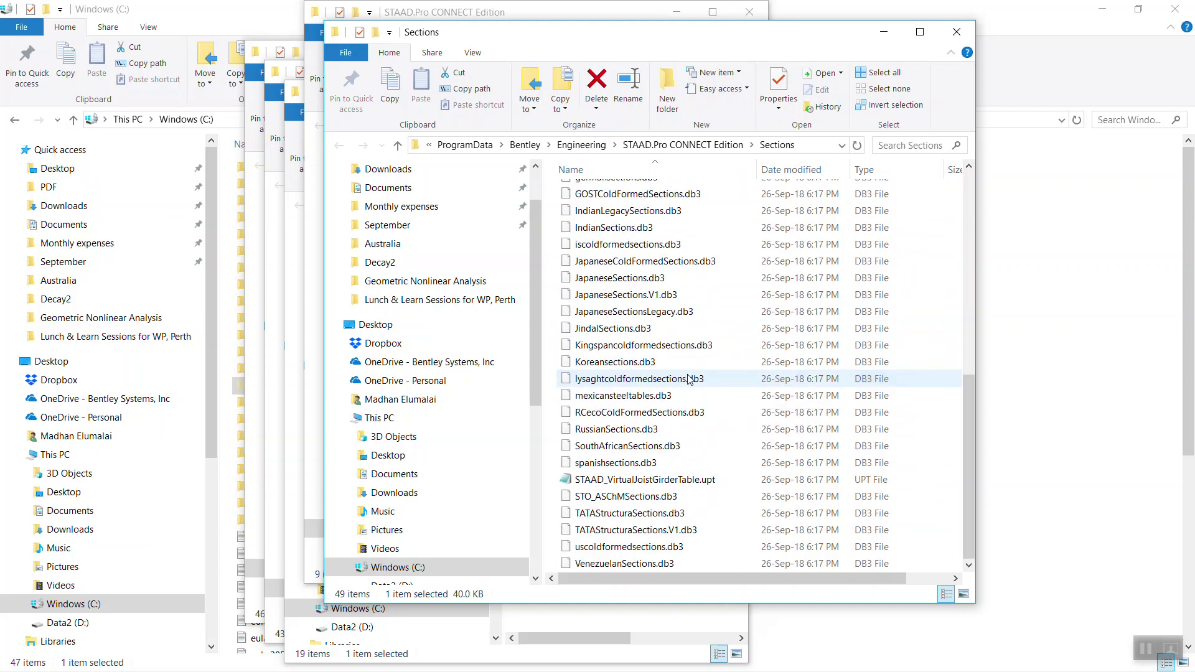
pyautogui.scroll(7, 688, 378)
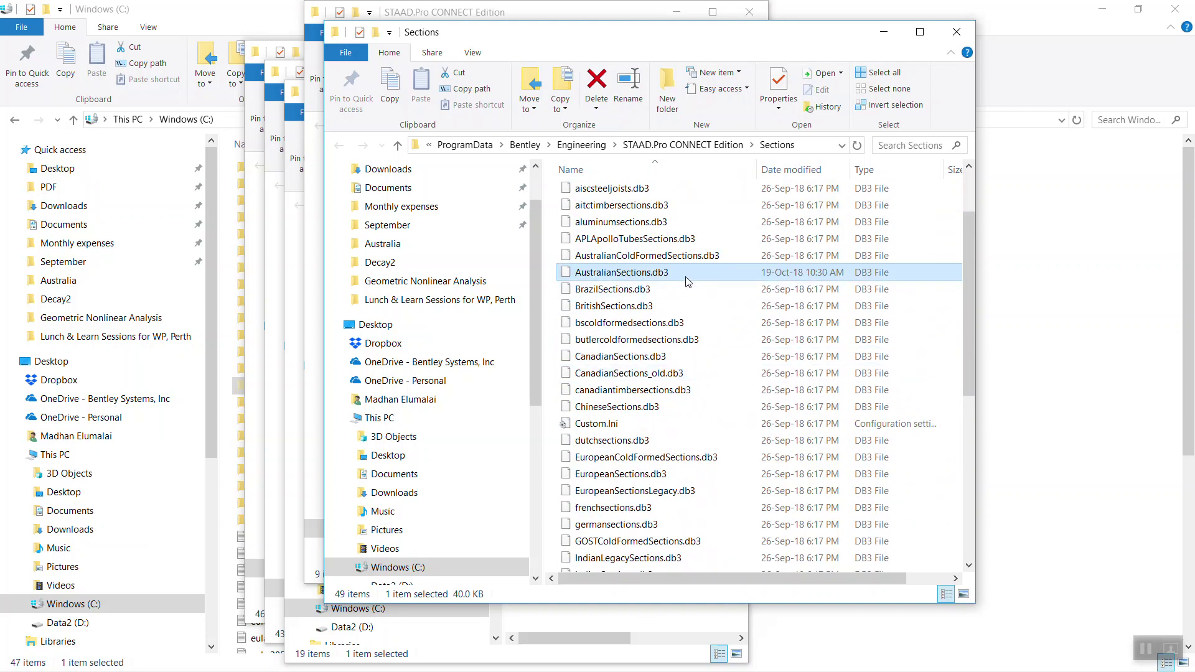